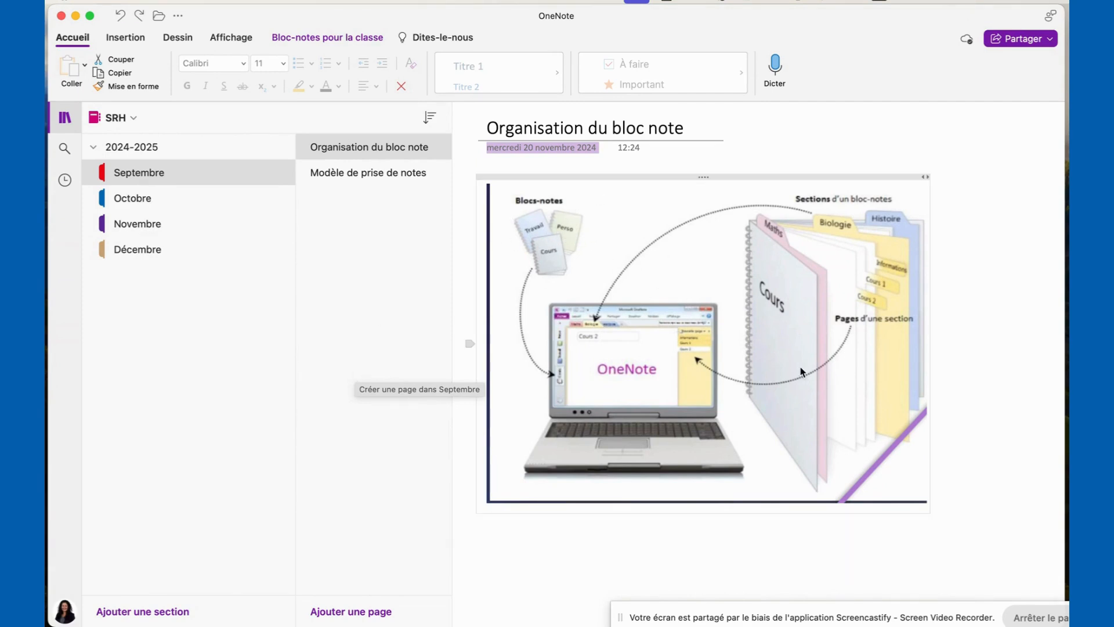
Shrink the notebook diagram image slightly on the Organisation du bloc note page
click(885, 432)
drag(931, 506, 922, 470)
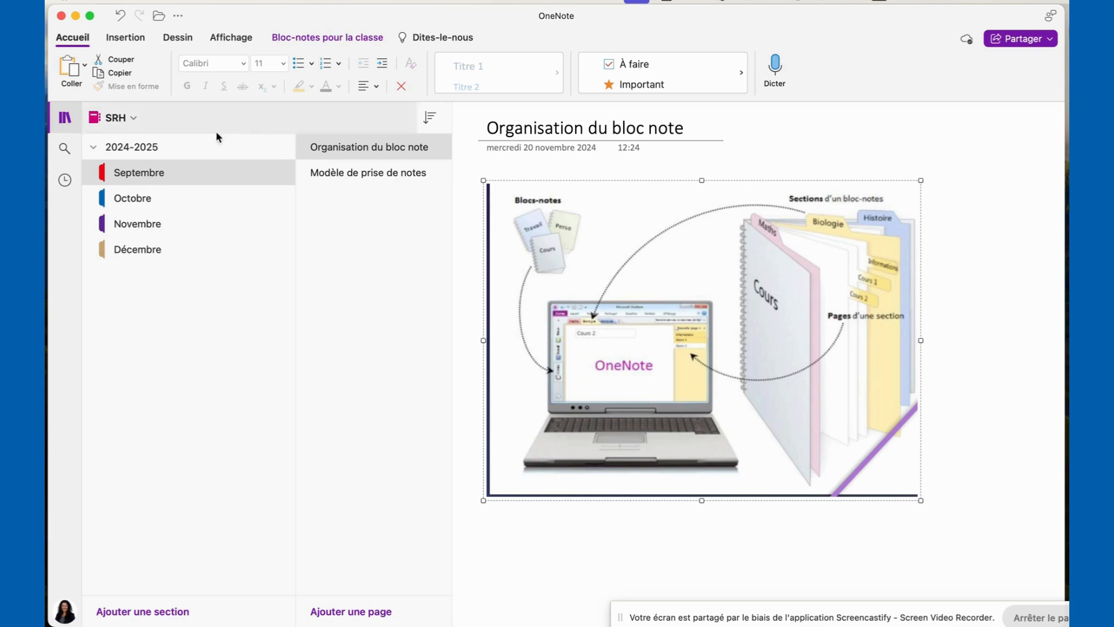
Display the list of open notebooks from the SRH notebook
click(130, 118)
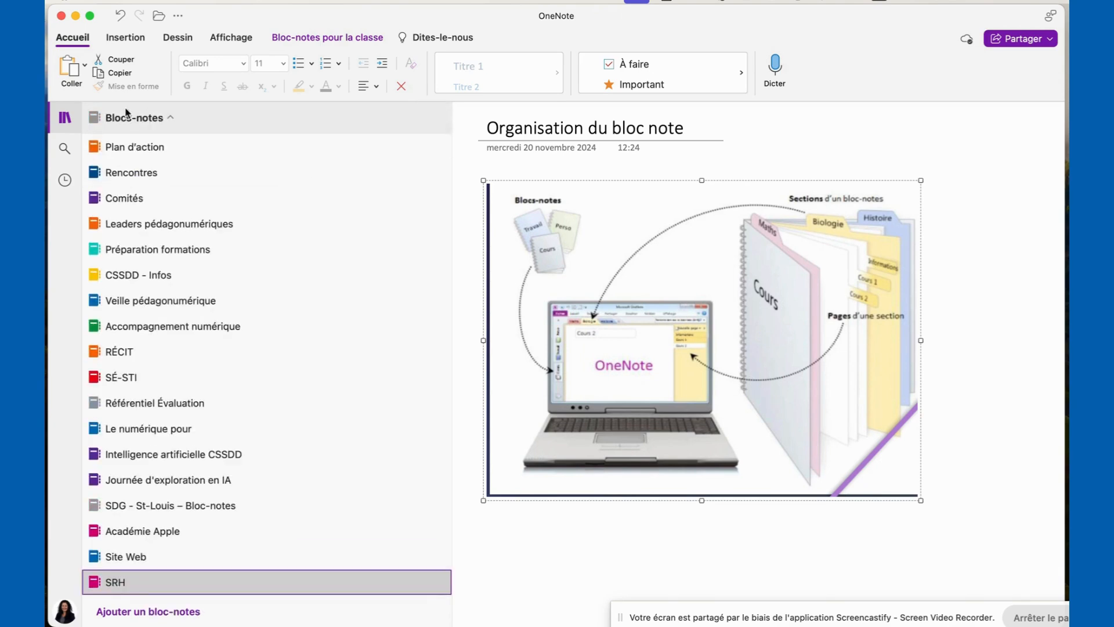
click(65, 118)
click(65, 118)
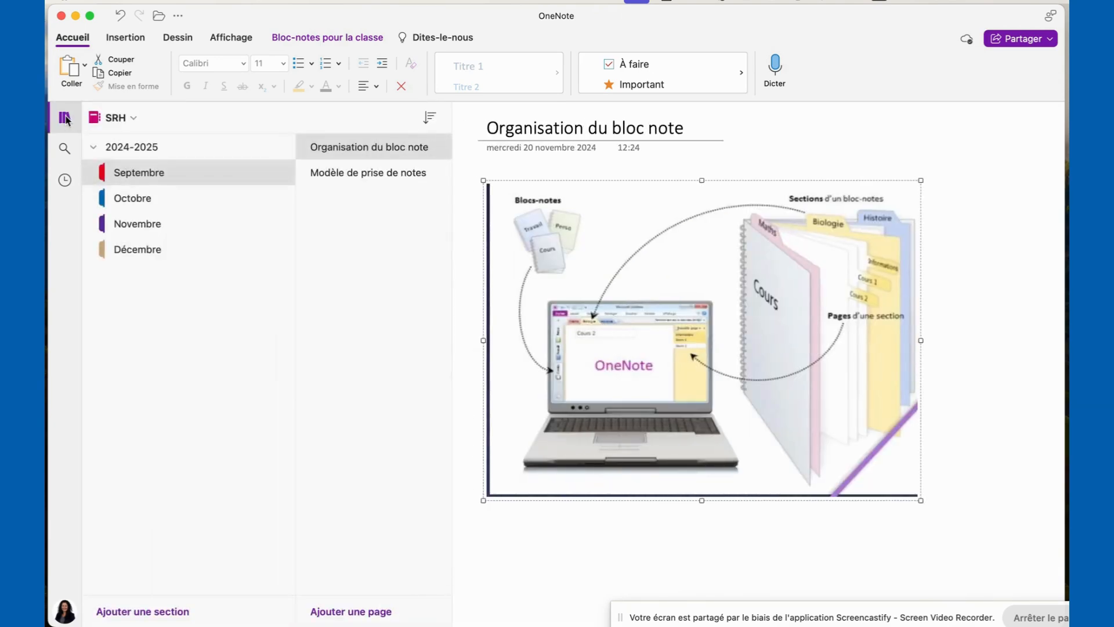
click(116, 118)
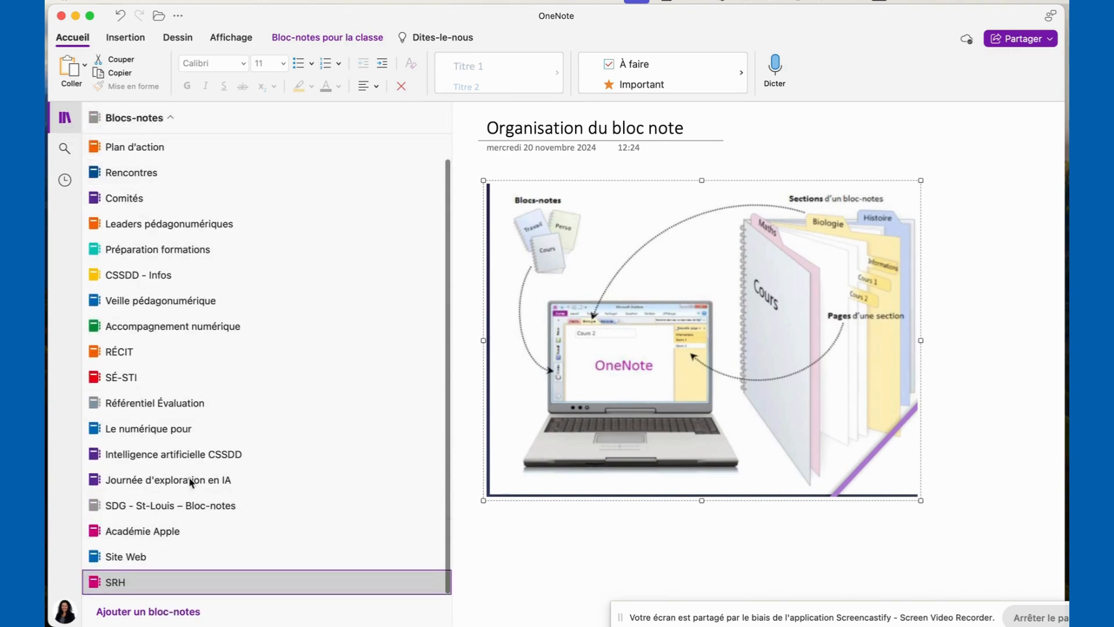
Go to the dialog for adding a notebook and browse the recently opened notebooks
click(155, 612)
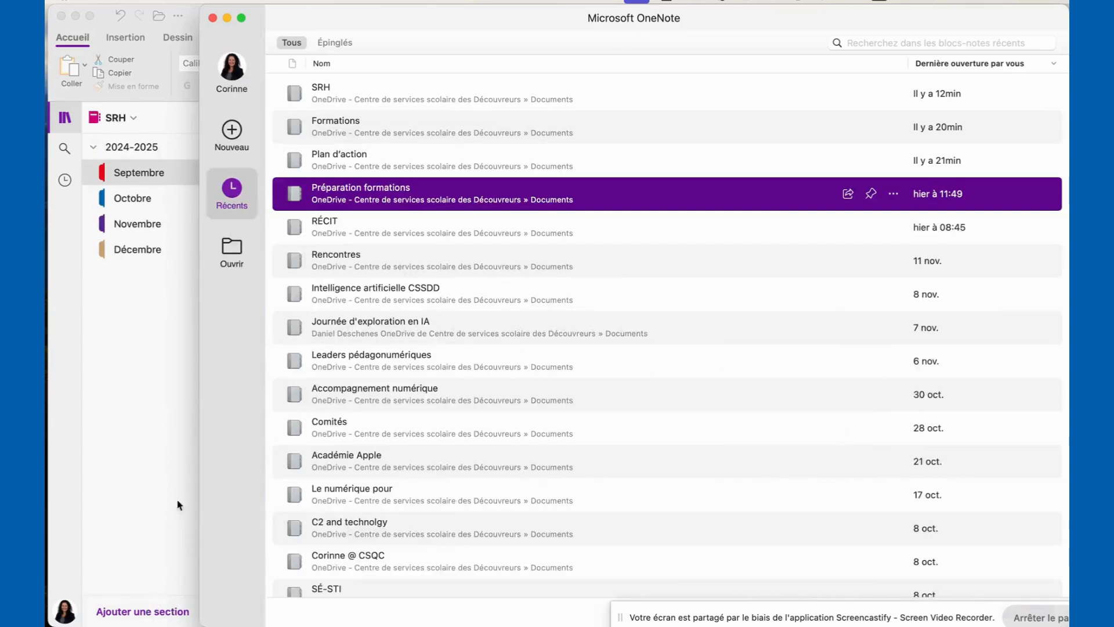
scroll(416, 331, down, 10)
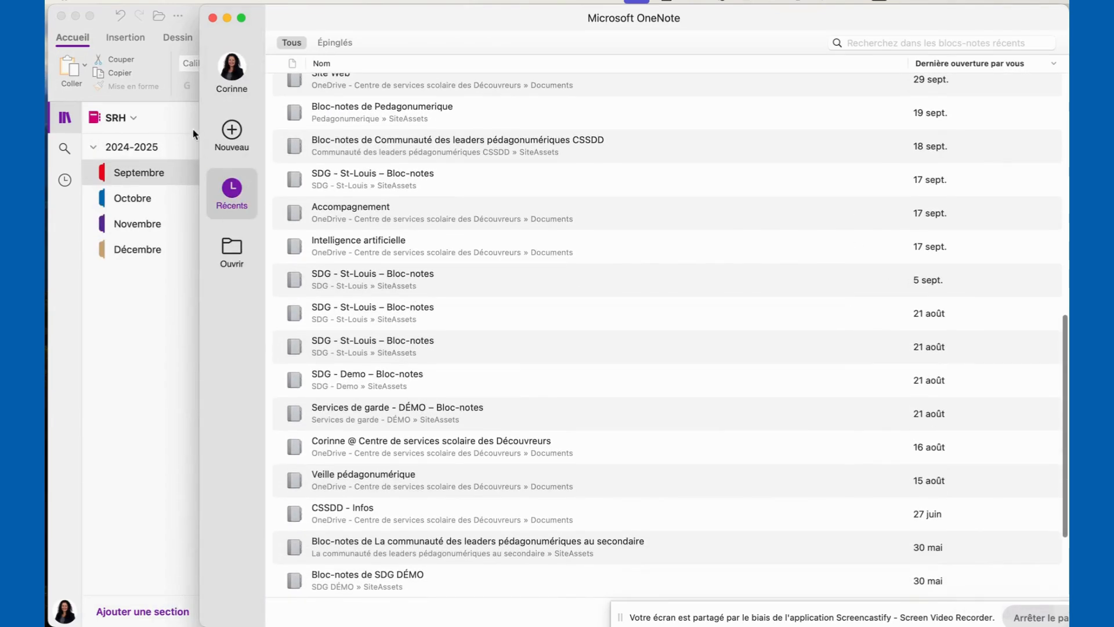
scroll(434, 184, down, 5)
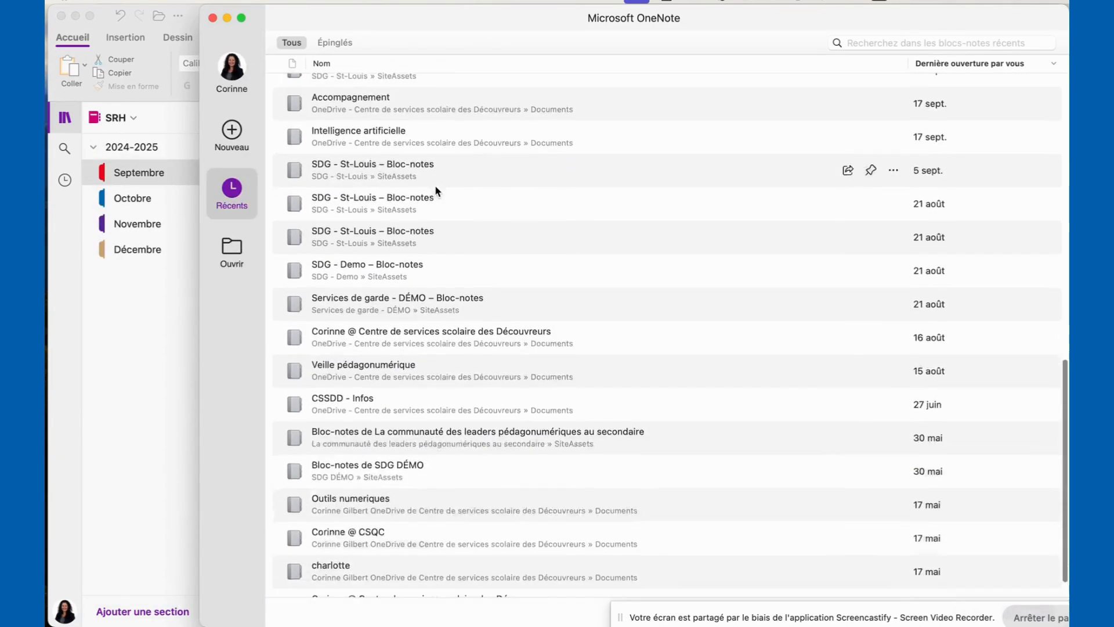
scroll(434, 184, up, 15)
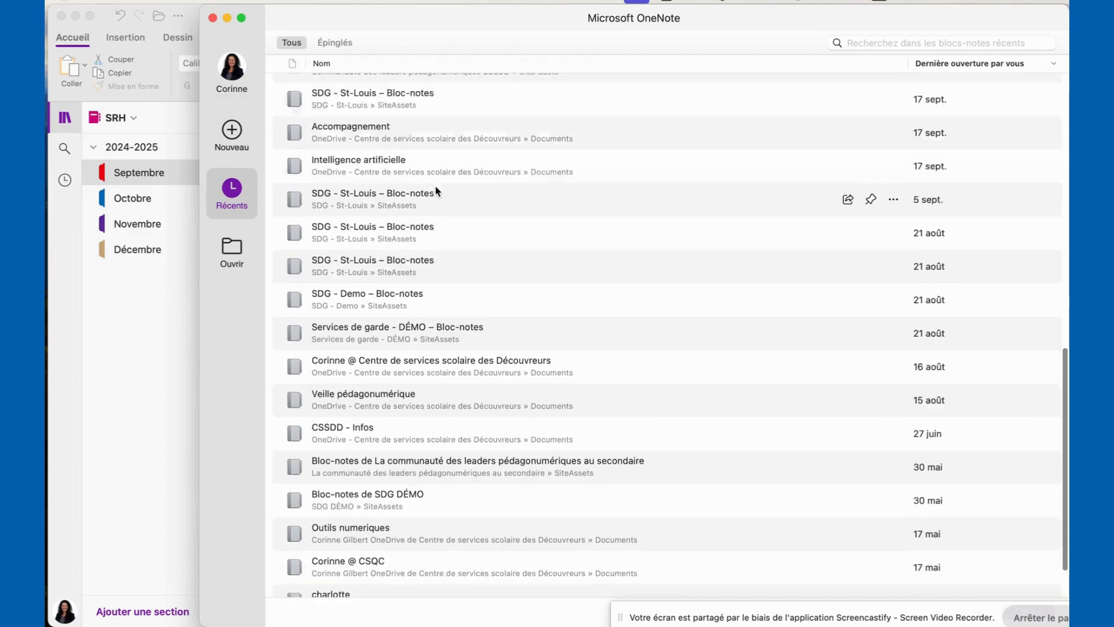
click(434, 185)
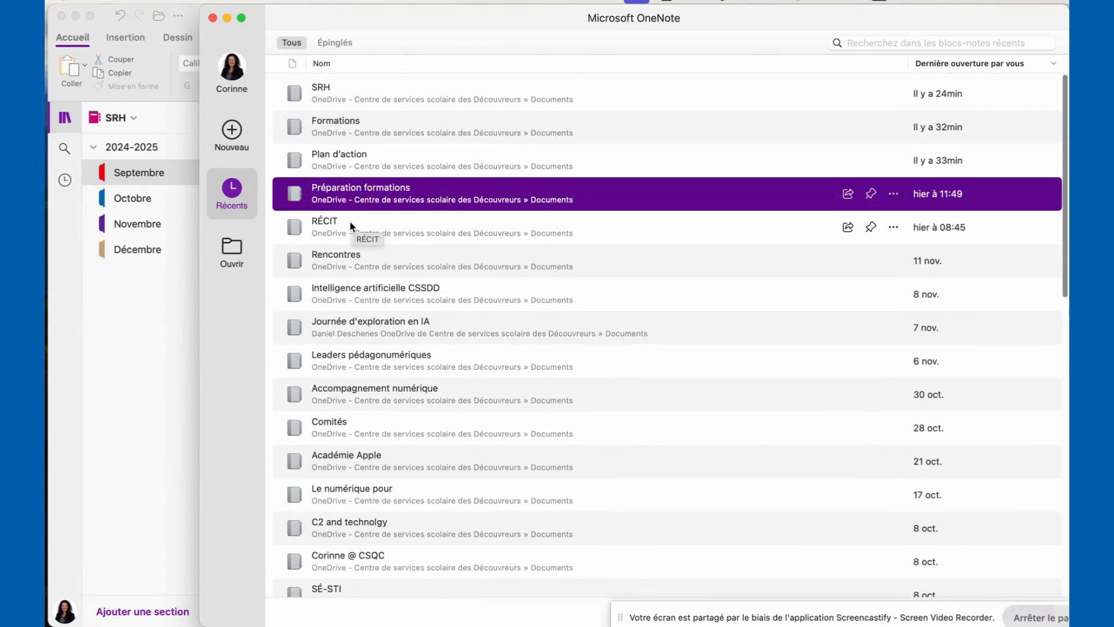
Open the recent Rencontres notebook and switch back to the SRH notebook
double_click(329, 258)
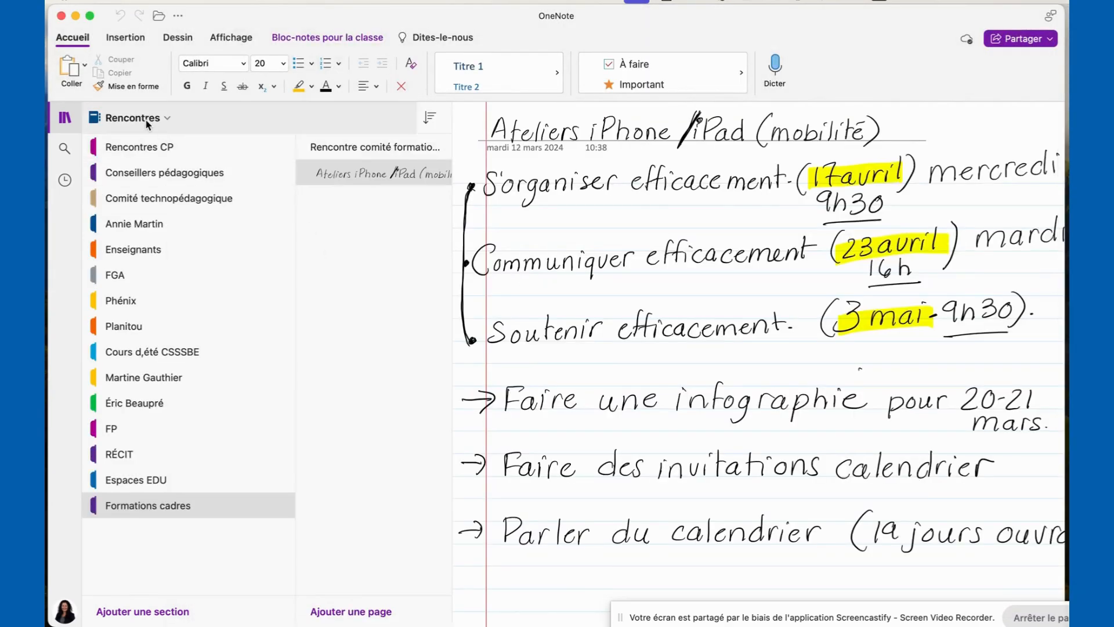
click(163, 119)
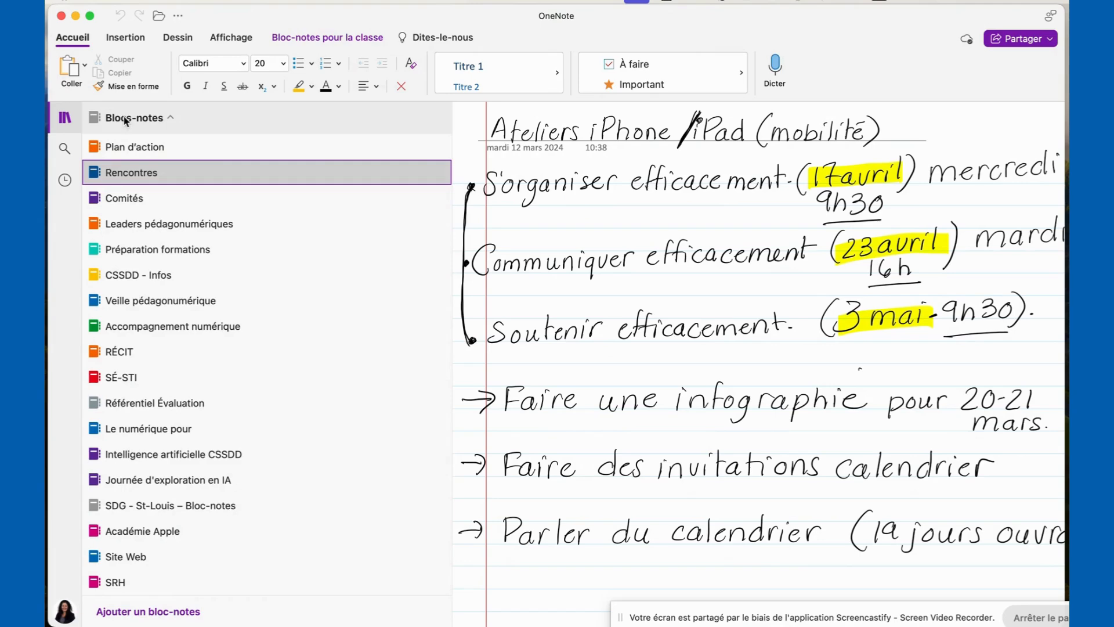
click(115, 581)
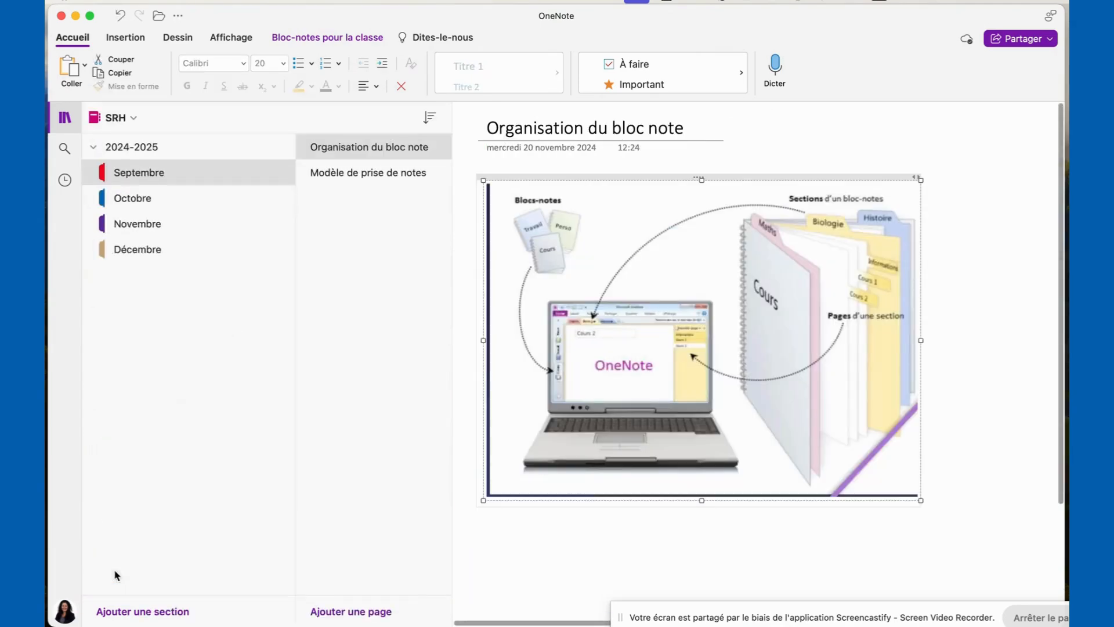
Add an unnamed section to SRH, and view the colour, name and location options for a new notebook without creating one
click(147, 613)
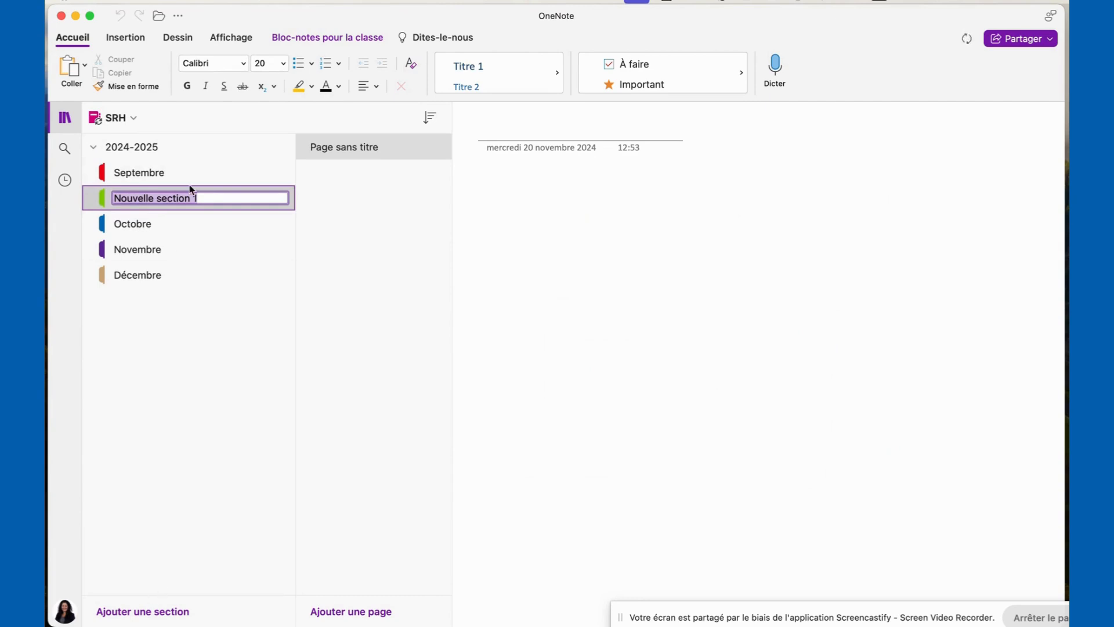
click(113, 117)
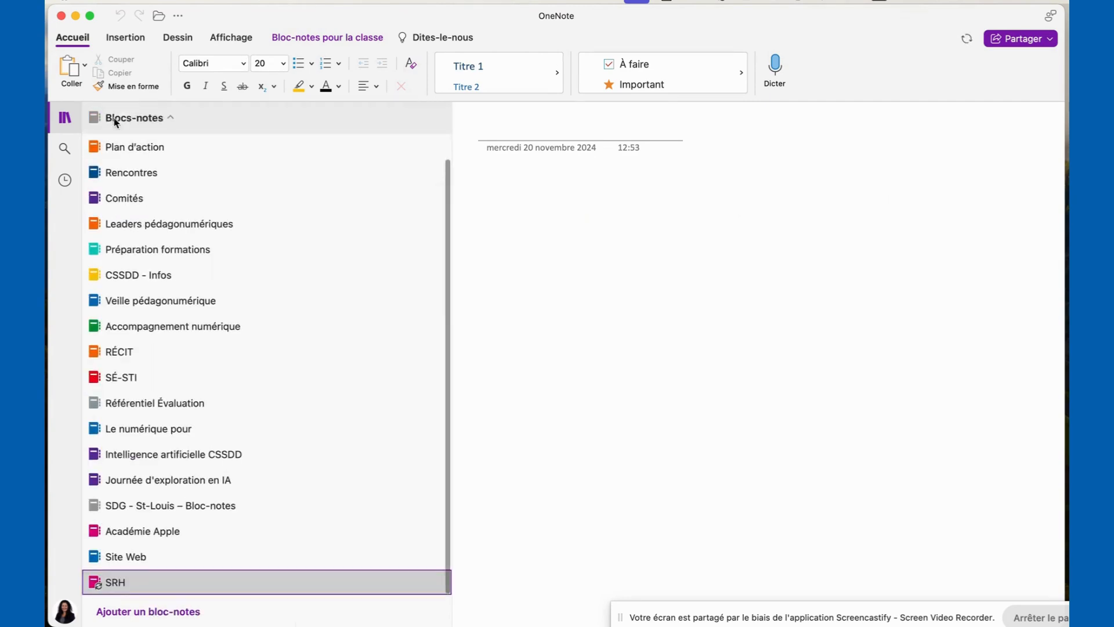
click(163, 610)
click(234, 140)
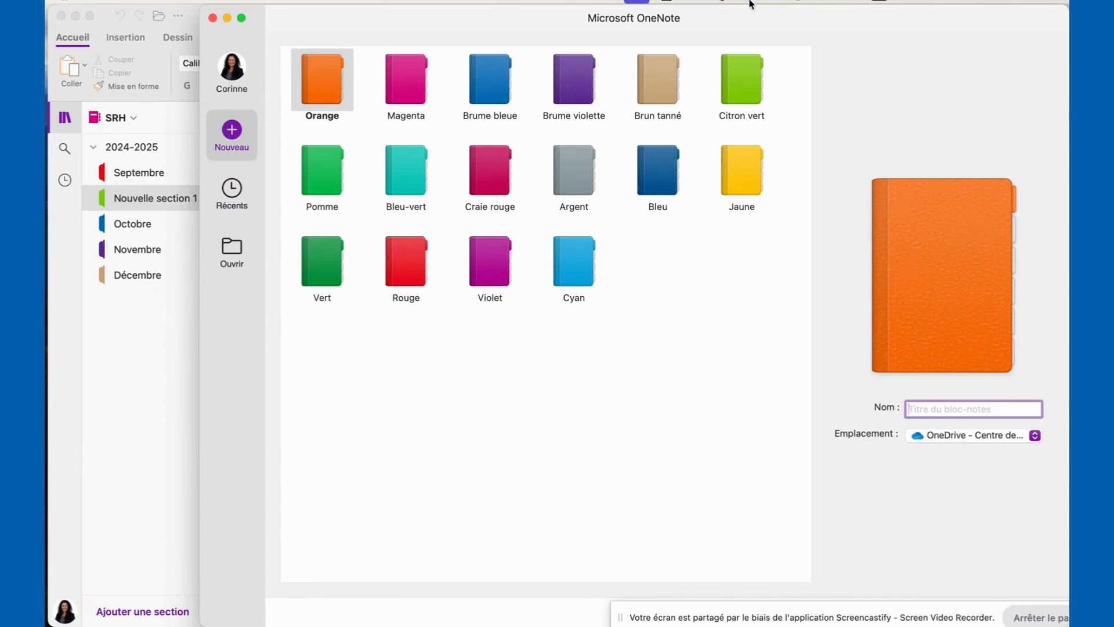
drag(737, 18, 604, 18)
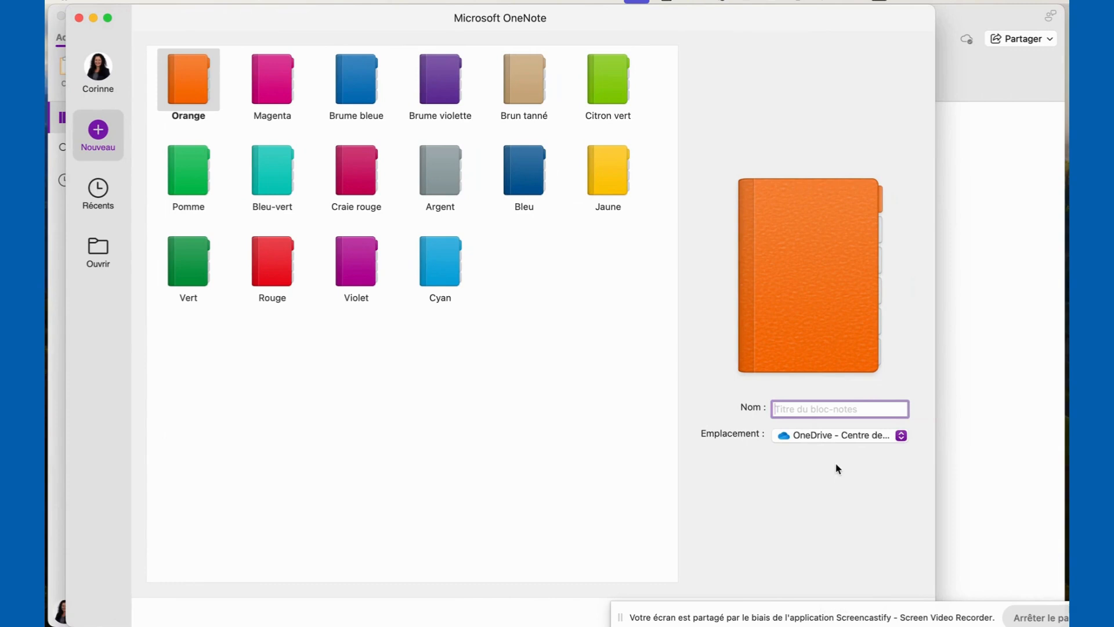
drag(685, 606, 828, 625)
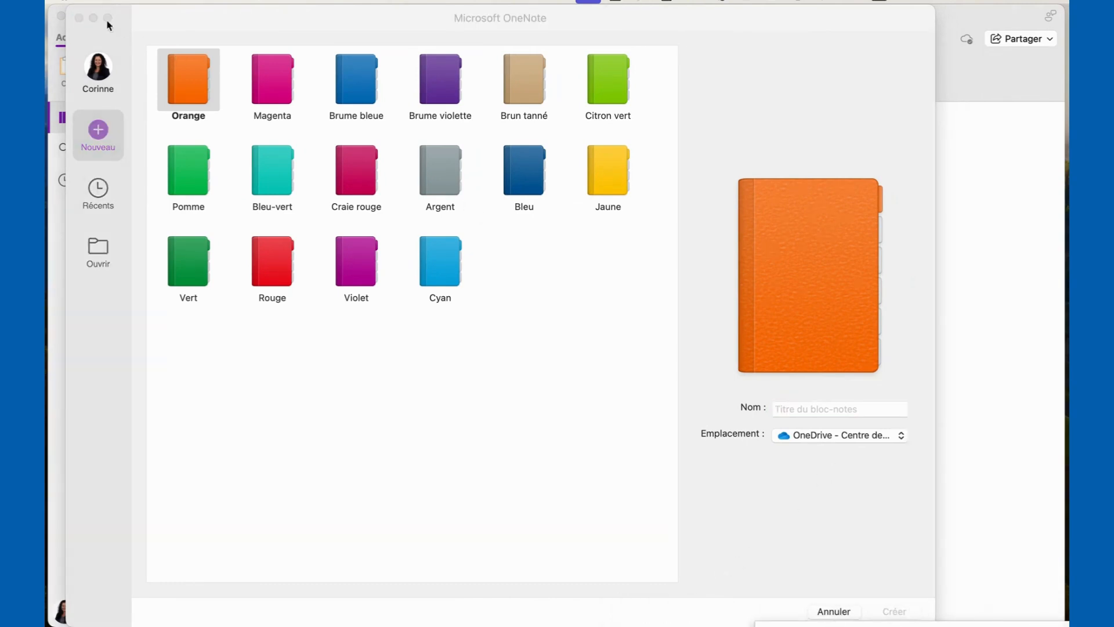
click(79, 18)
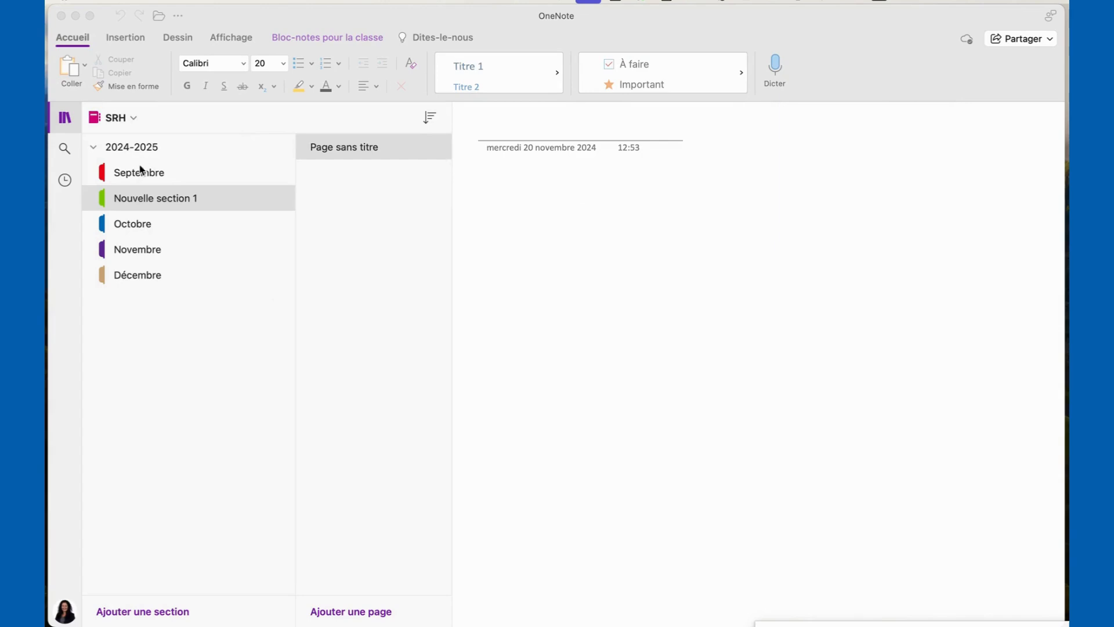
Delete the section Nouvelle section 1 from the 2024-2025 group
right_click(152, 202)
click(160, 211)
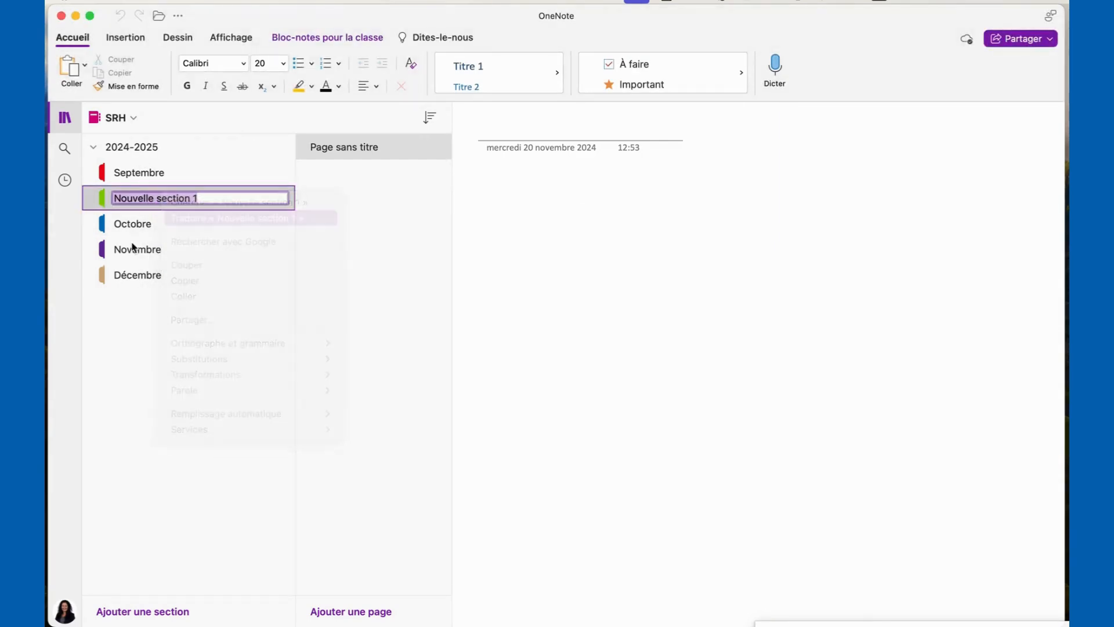
click(116, 222)
right_click(118, 203)
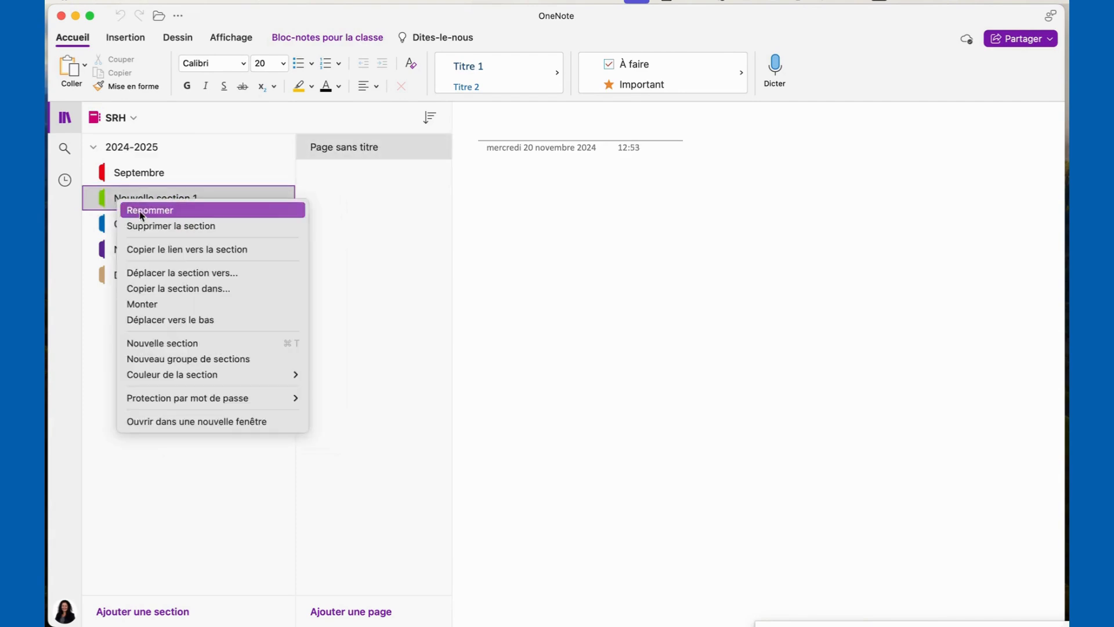
click(157, 181)
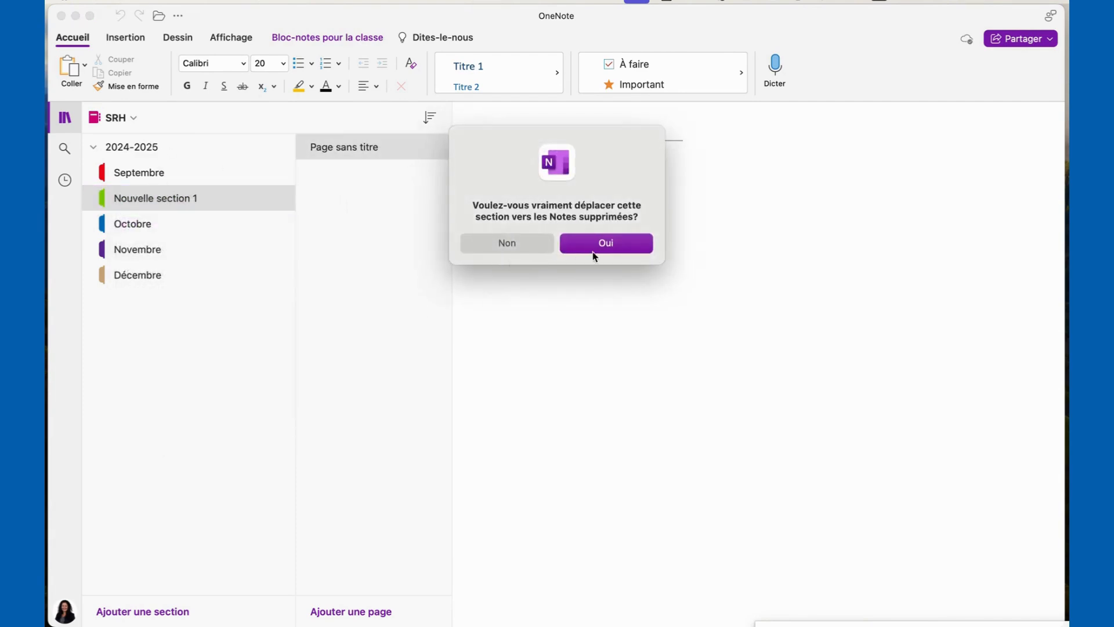
click(607, 251)
Add a section named Janvier to the 2024-2025 group and place it below Décembre
click(171, 173)
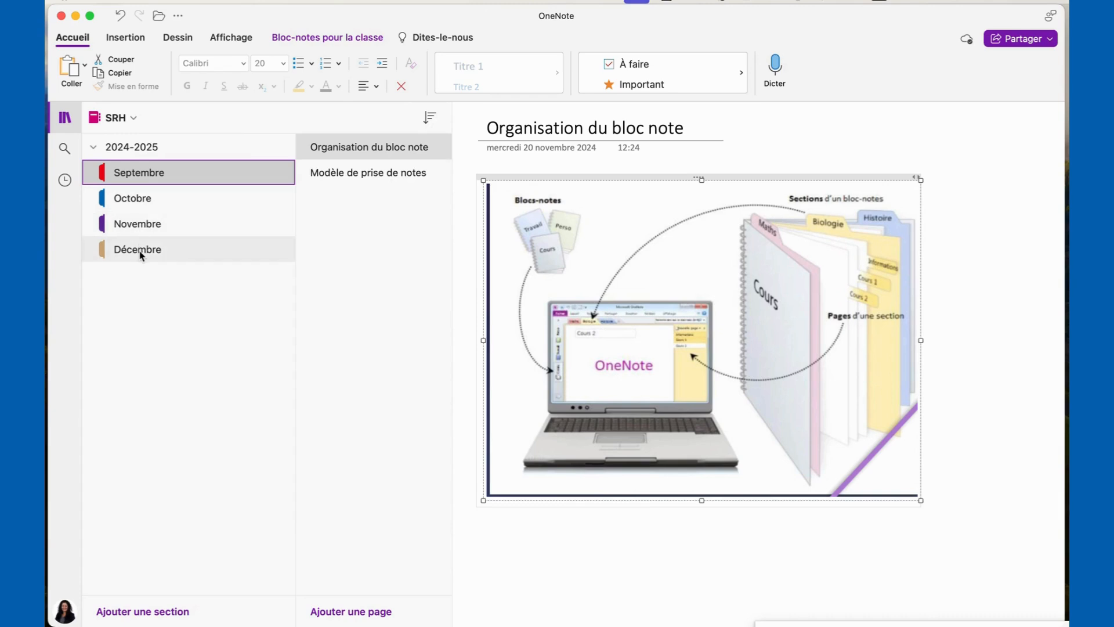
click(145, 611)
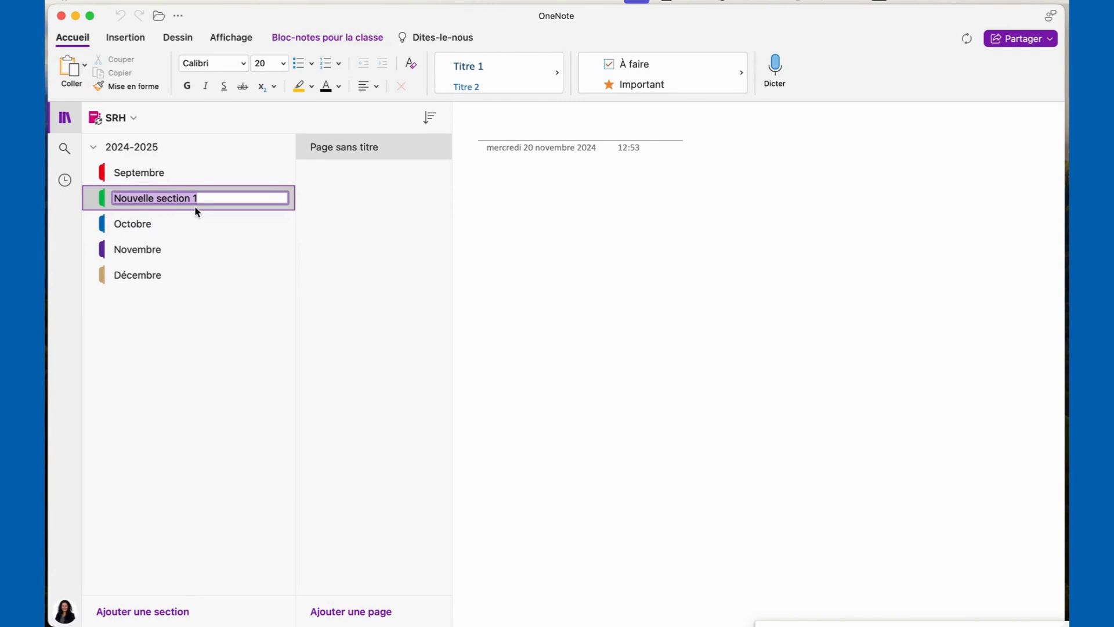
text(Janvier)
key(Return)
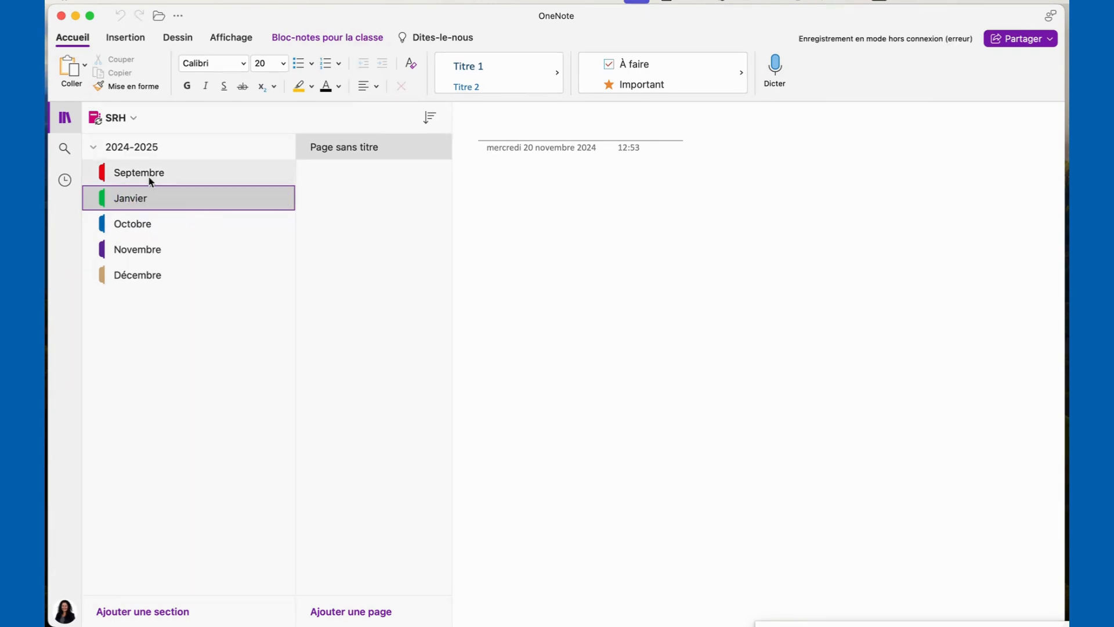
drag(104, 200, 101, 289)
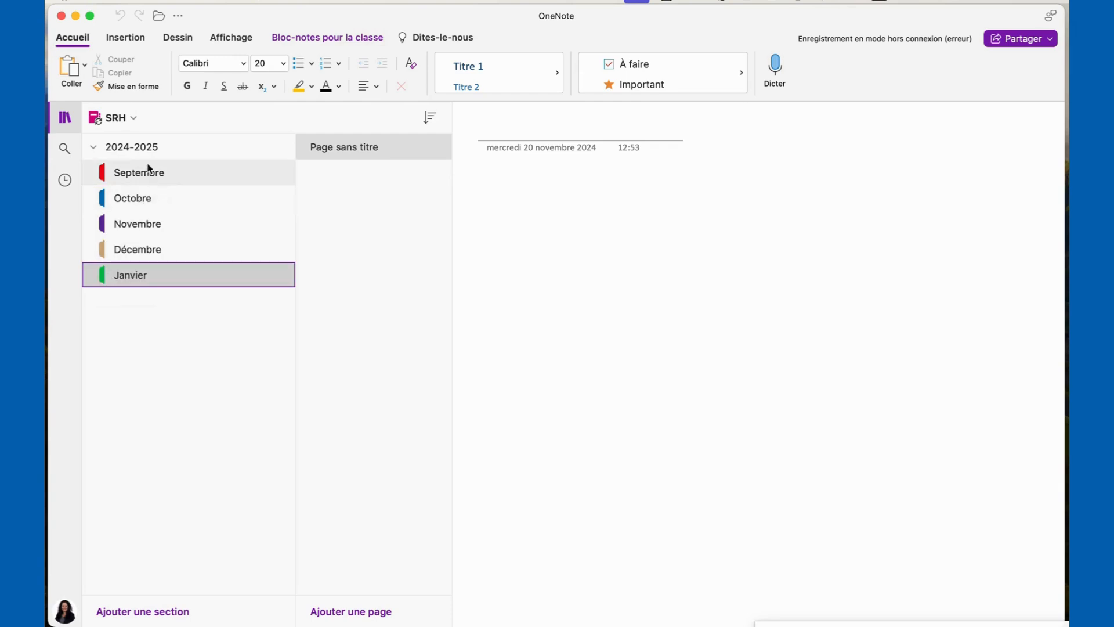
Examine the options of the 2024-2025 section group, and collapse and expand the group
right_click(110, 150)
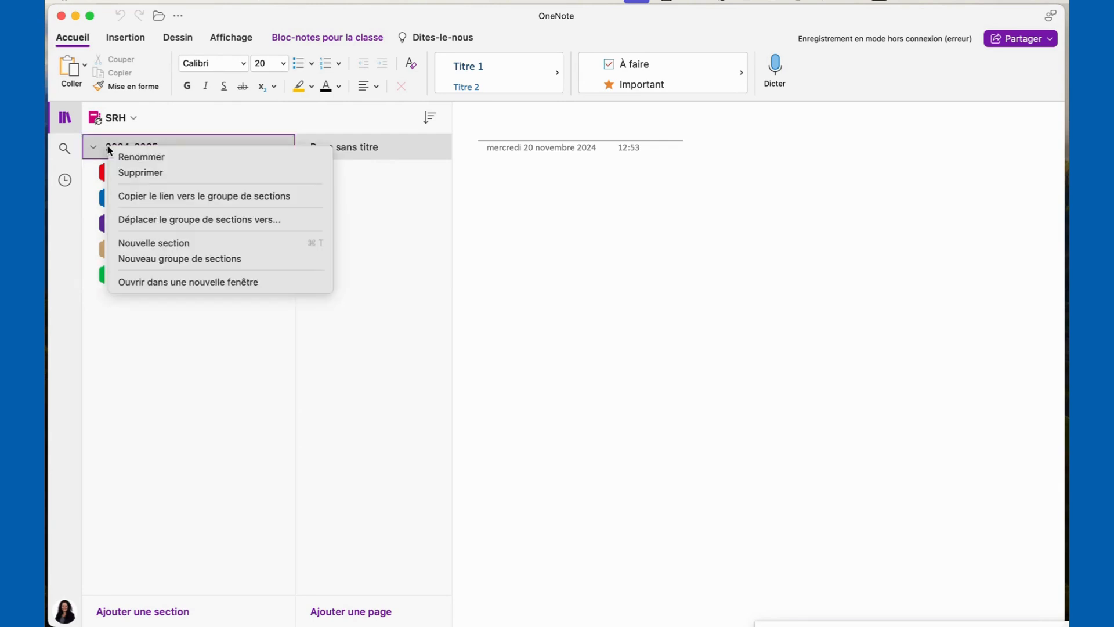
click(150, 357)
right_click(150, 357)
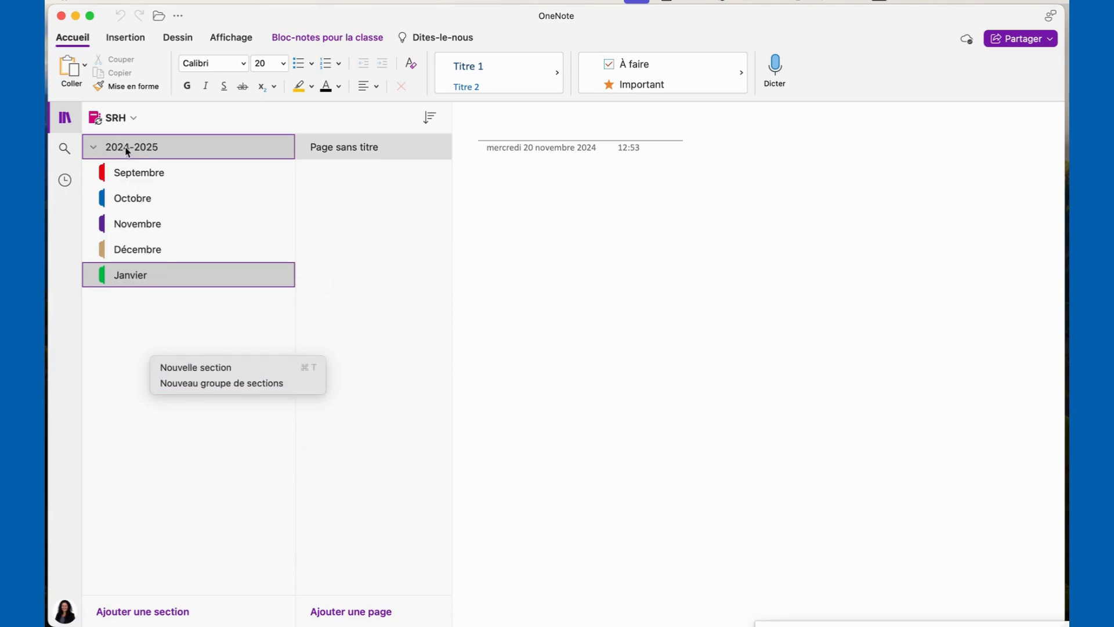
click(92, 149)
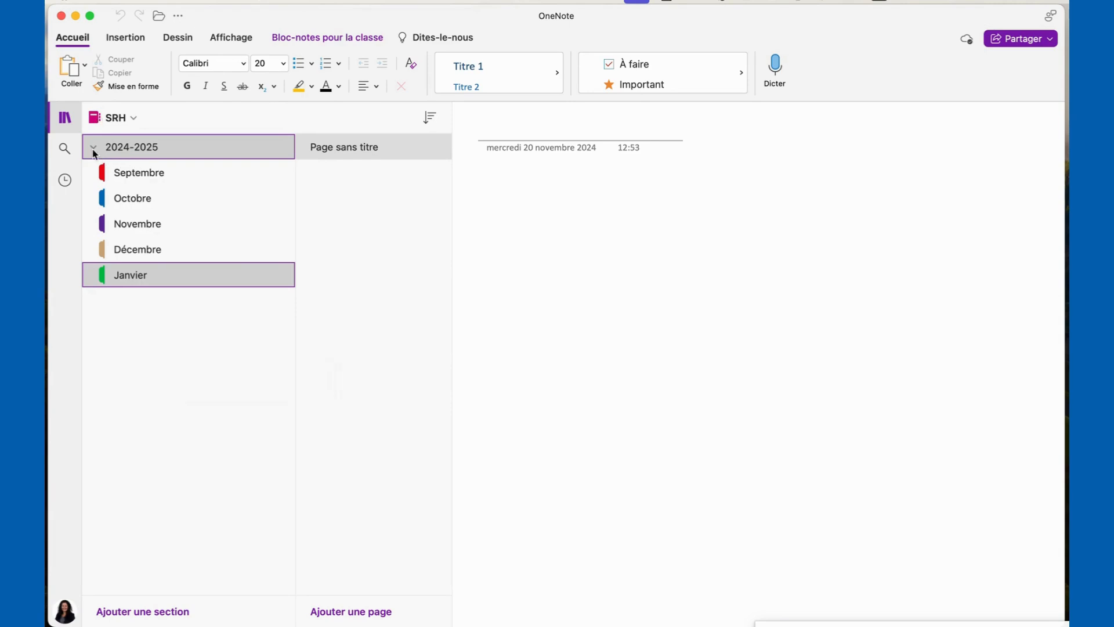
click(93, 149)
click(93, 149)
Create a section group named 2025-2026 in the SRH notebook
right_click(143, 358)
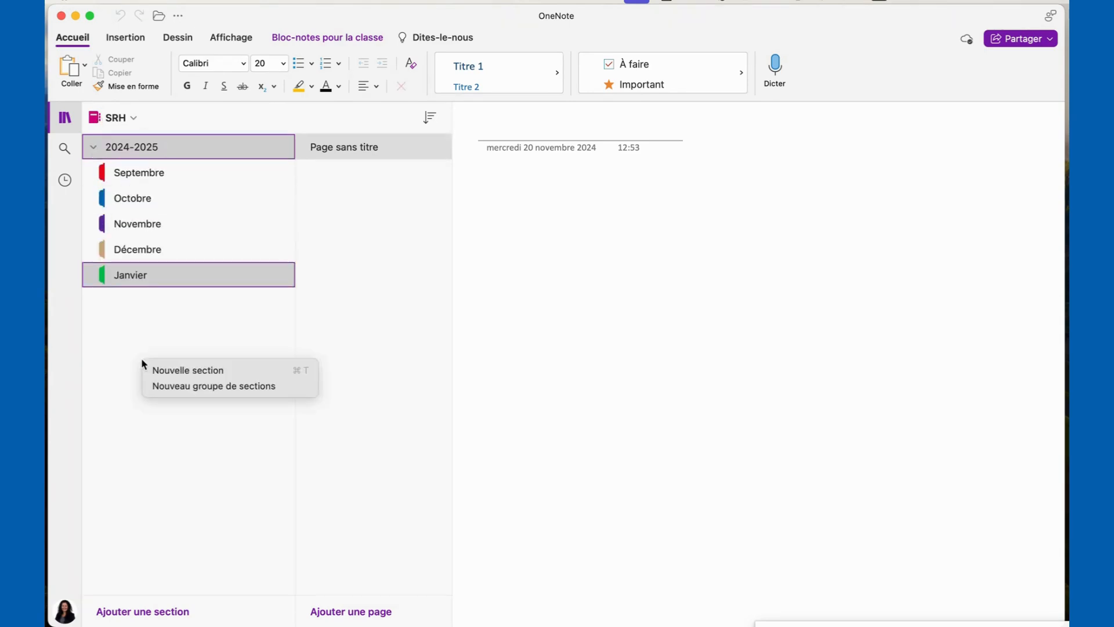
click(176, 388)
text(025-20)
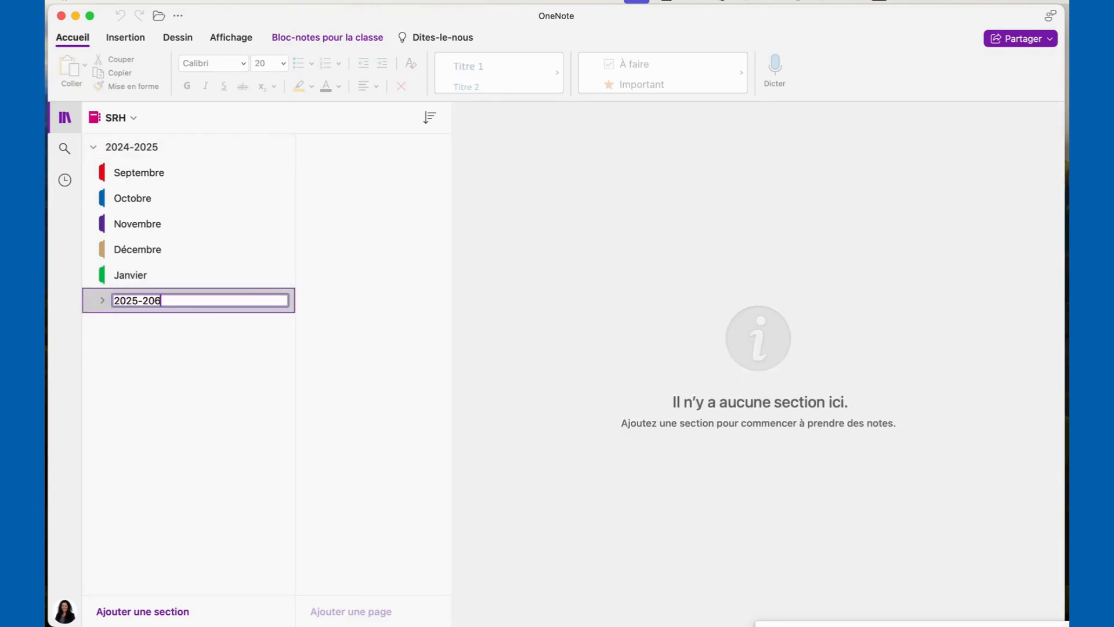
text(25)
key(BackSpace)
text(6)
key(Return)
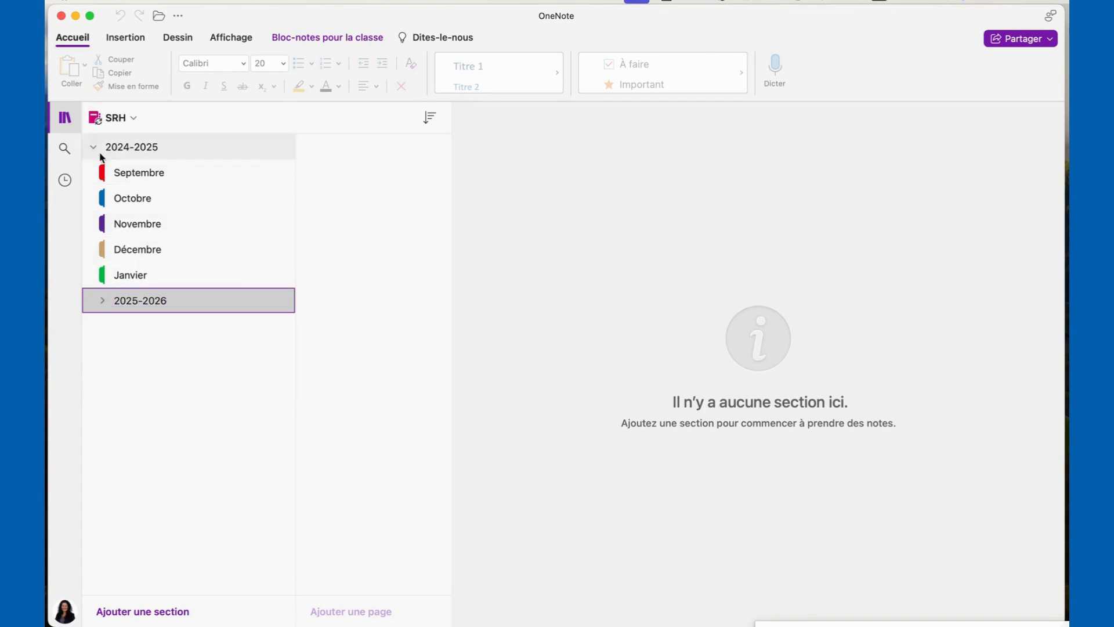
View the pages Organisation du bloc note and Modèle de prise de notes in the Septembre section
click(145, 173)
click(343, 172)
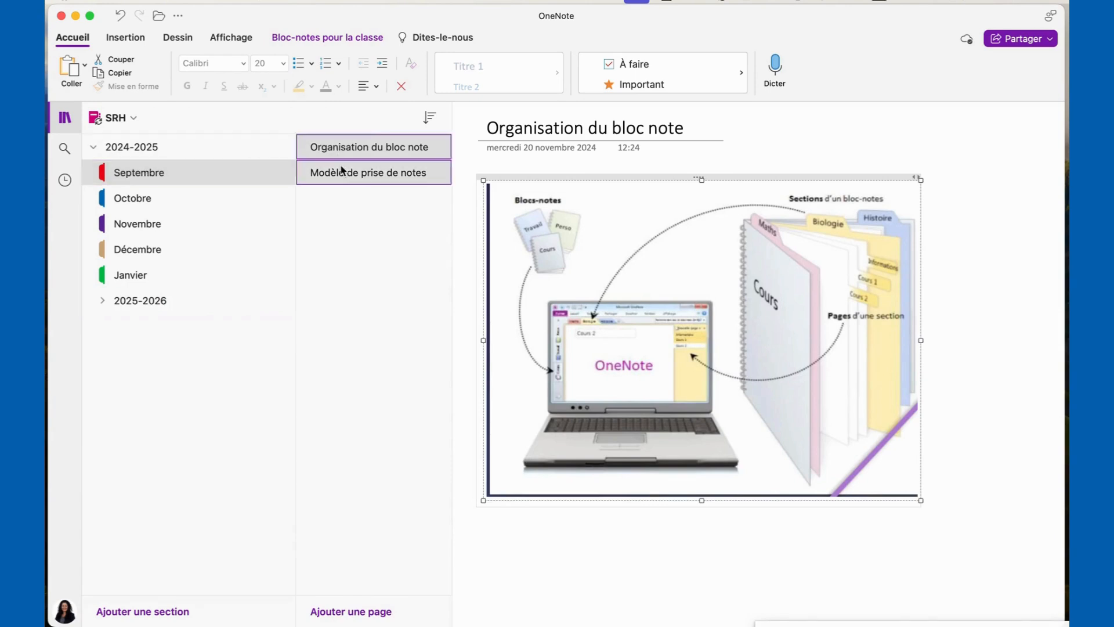
click(343, 151)
click(343, 173)
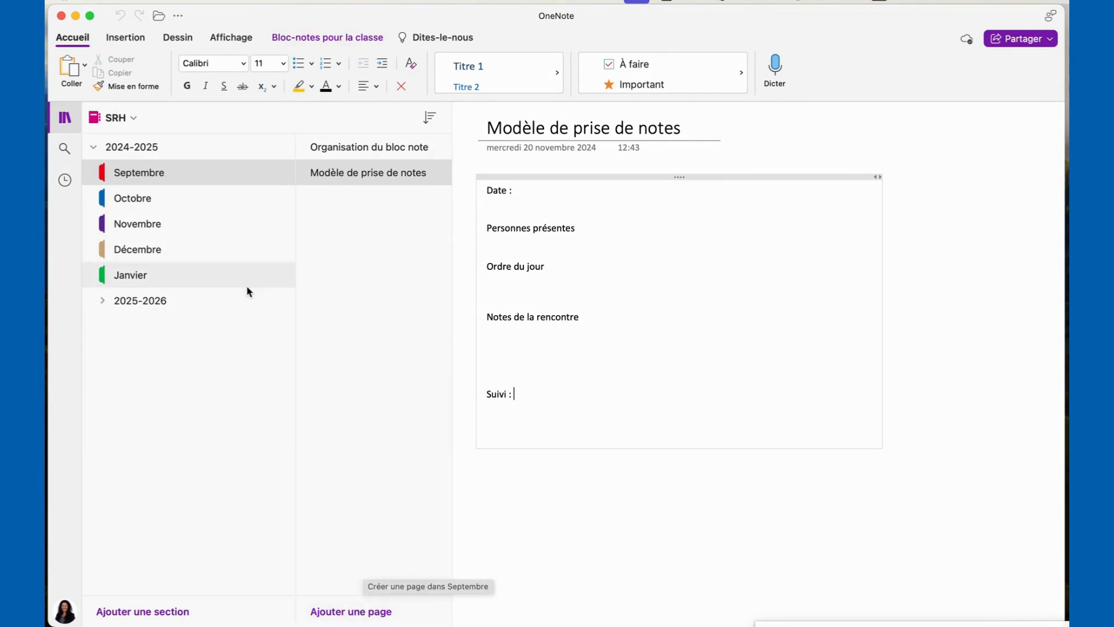
Examine the options of the Septembre section, including copying it to another notebook, without making a copy
right_click(132, 181)
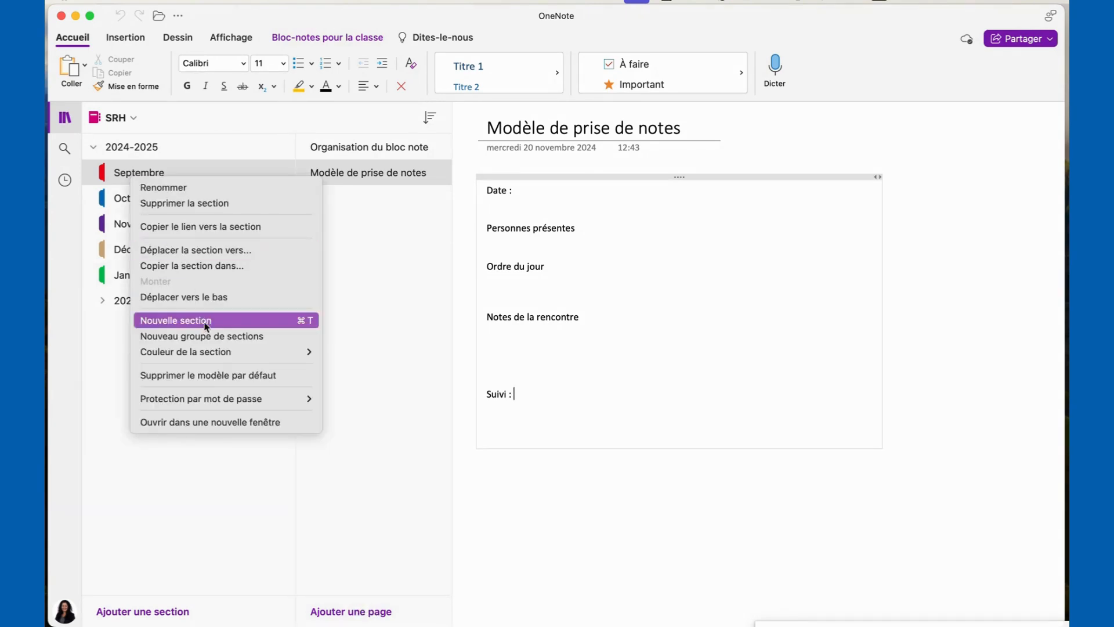
mouse_move(203, 354)
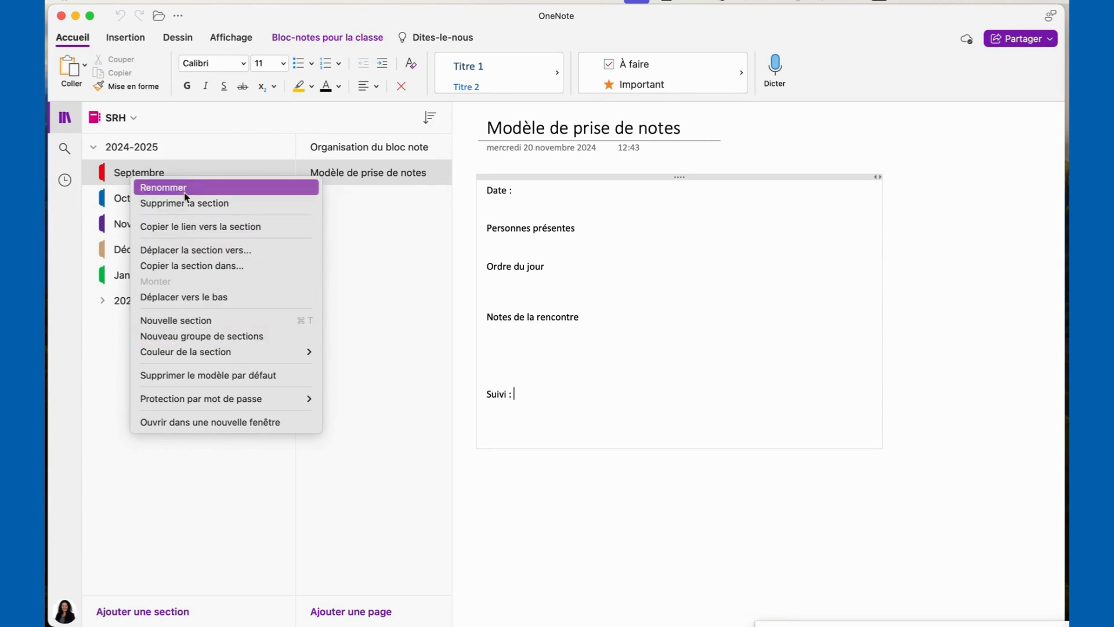
click(206, 265)
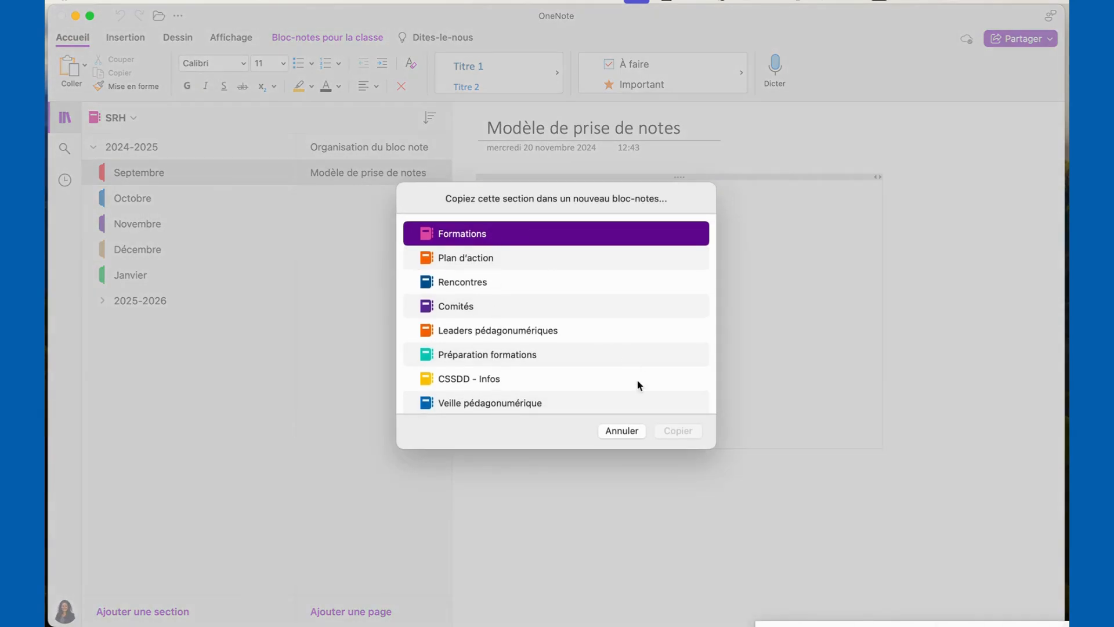
click(624, 430)
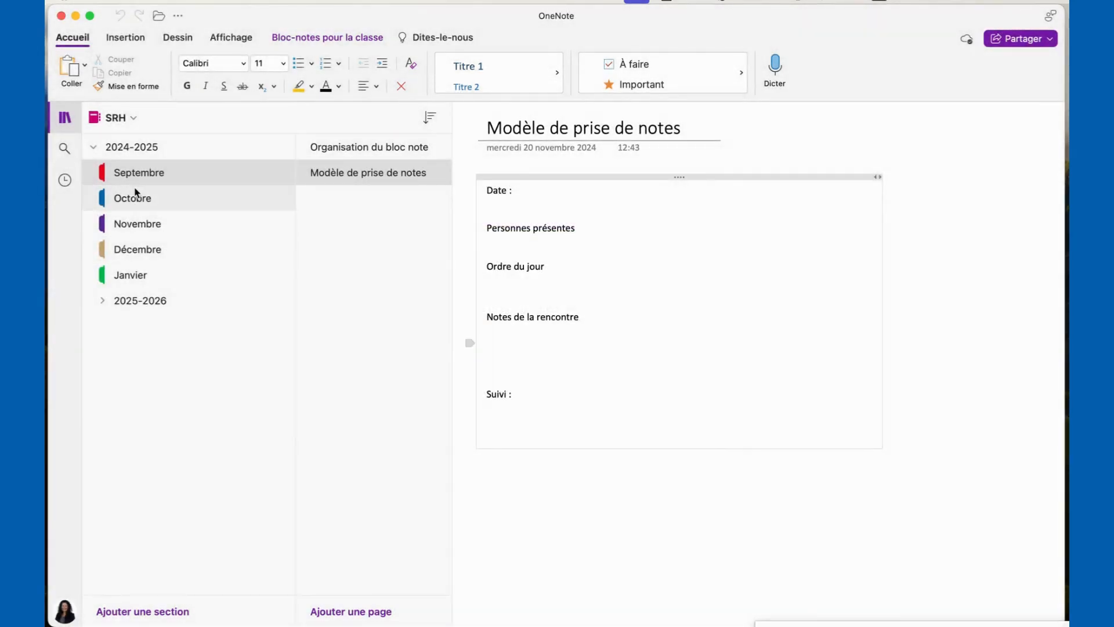
Examine the password protection options of the Septembre section
click(132, 199)
click(142, 171)
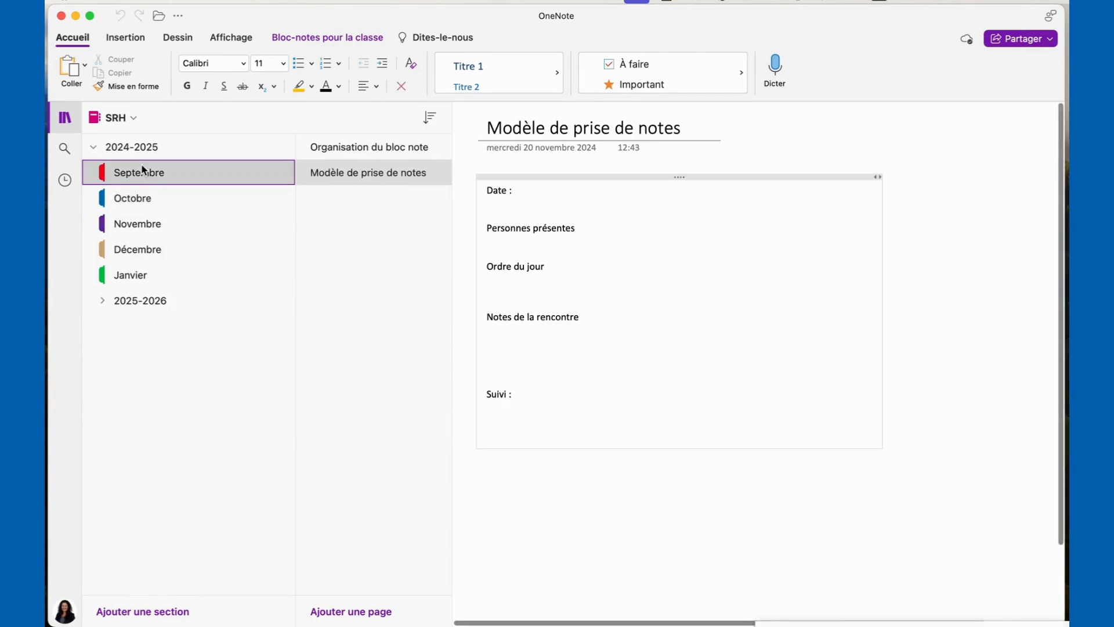
right_click(183, 180)
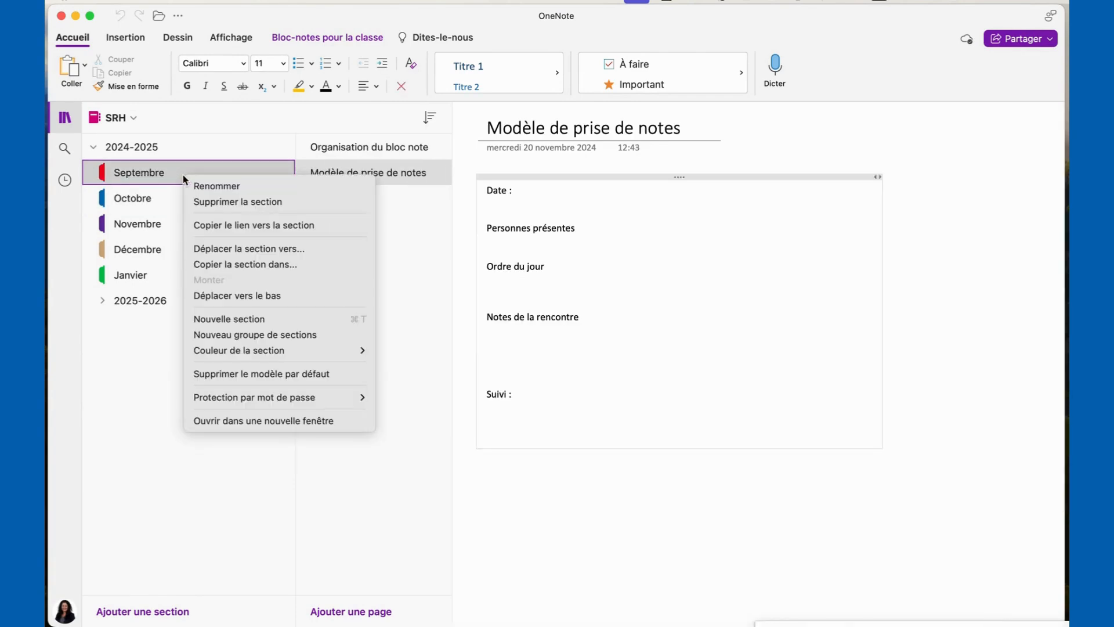
mouse_move(238, 400)
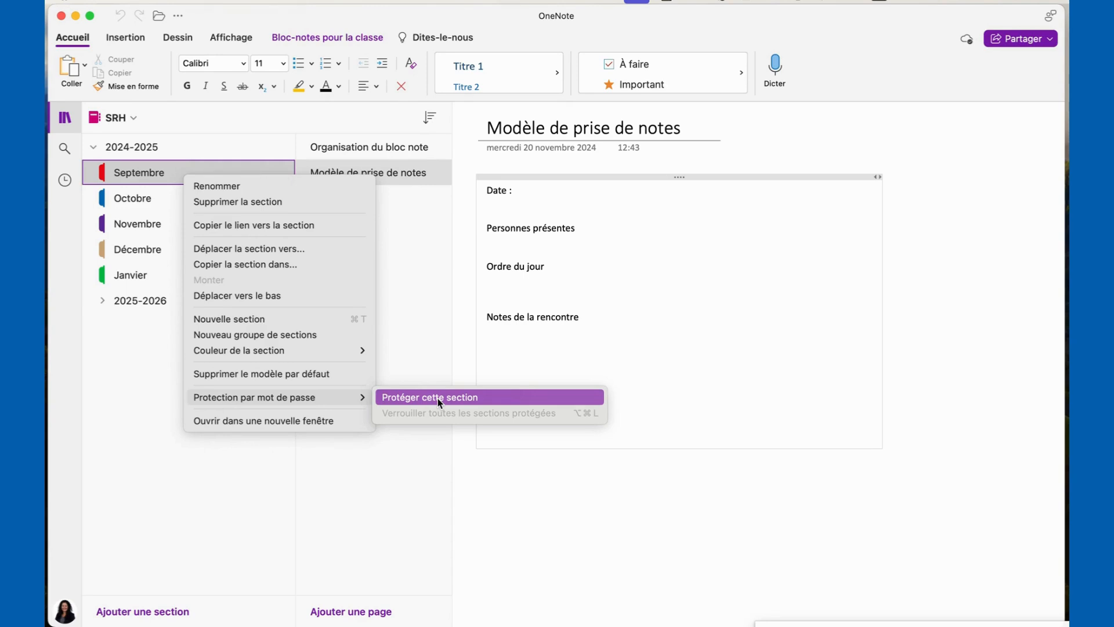
click(264, 464)
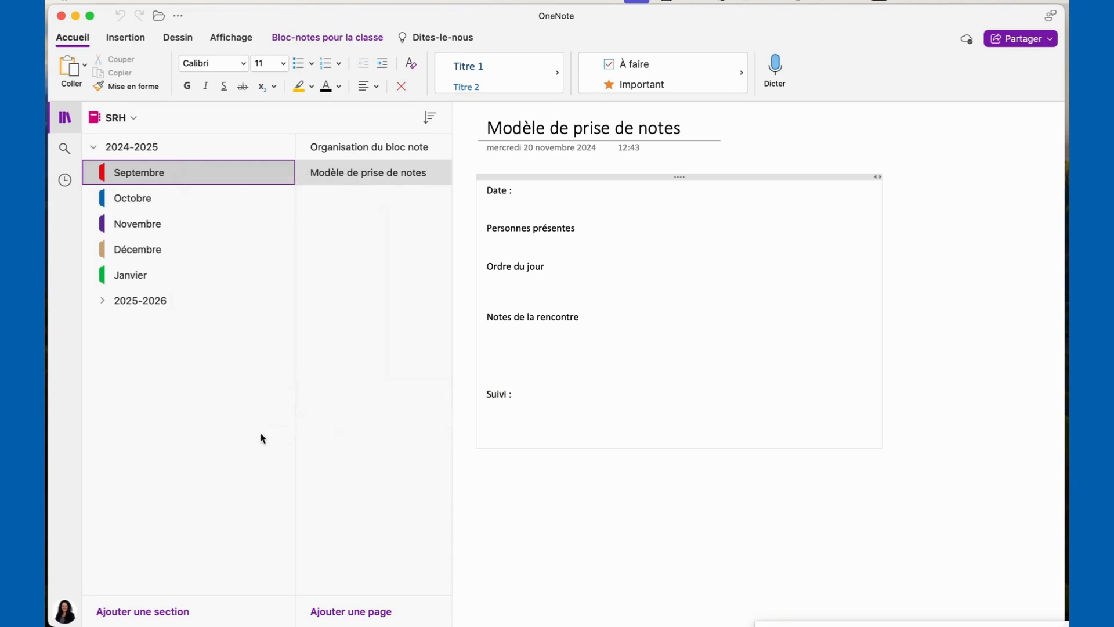
View the Organisation du bloc note page and point out its title and creation date
click(338, 149)
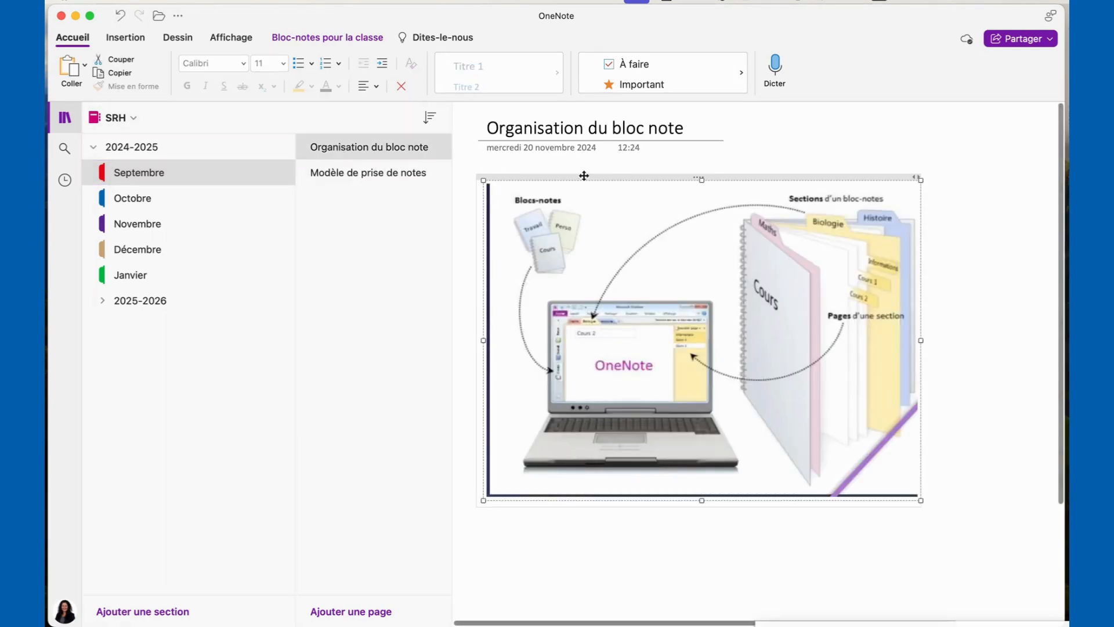
drag(489, 133, 673, 142)
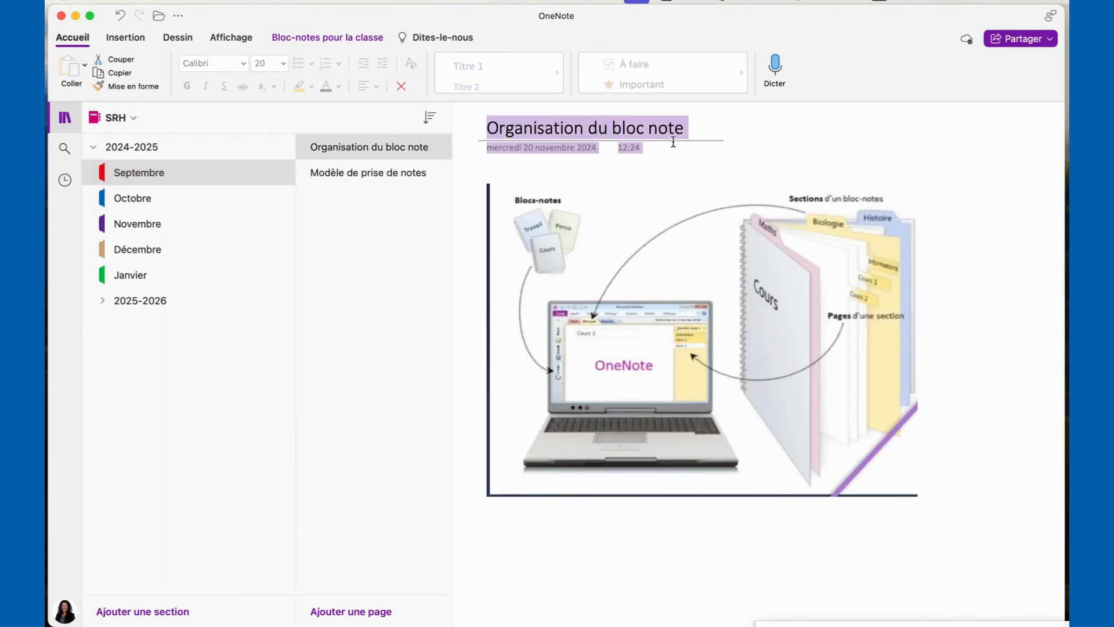
click(696, 139)
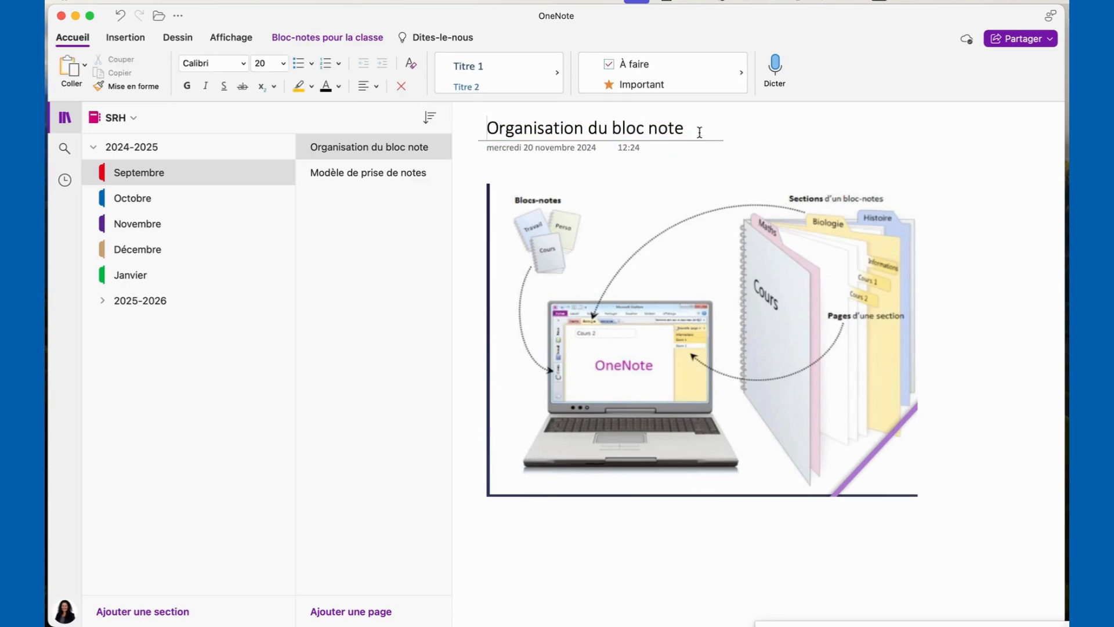
drag(656, 147, 497, 154)
click(497, 151)
click(482, 146)
click(487, 147)
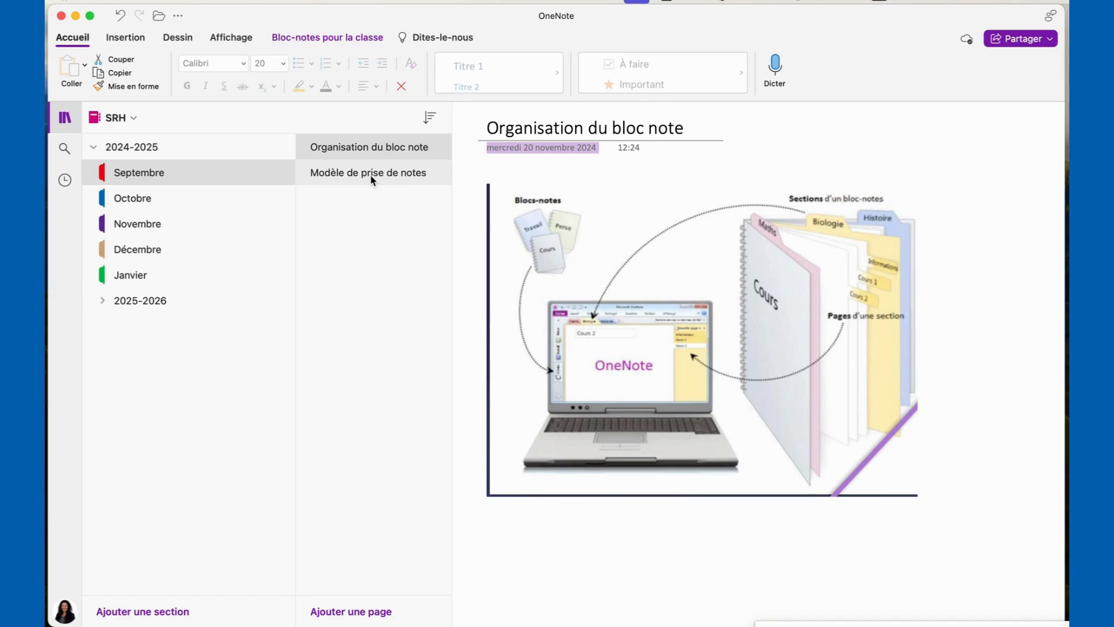
Add blank lines below Personnes présentes and Ordre du jour on the Modèle de prise de notes page, with a colon after Ordre du jour
click(370, 175)
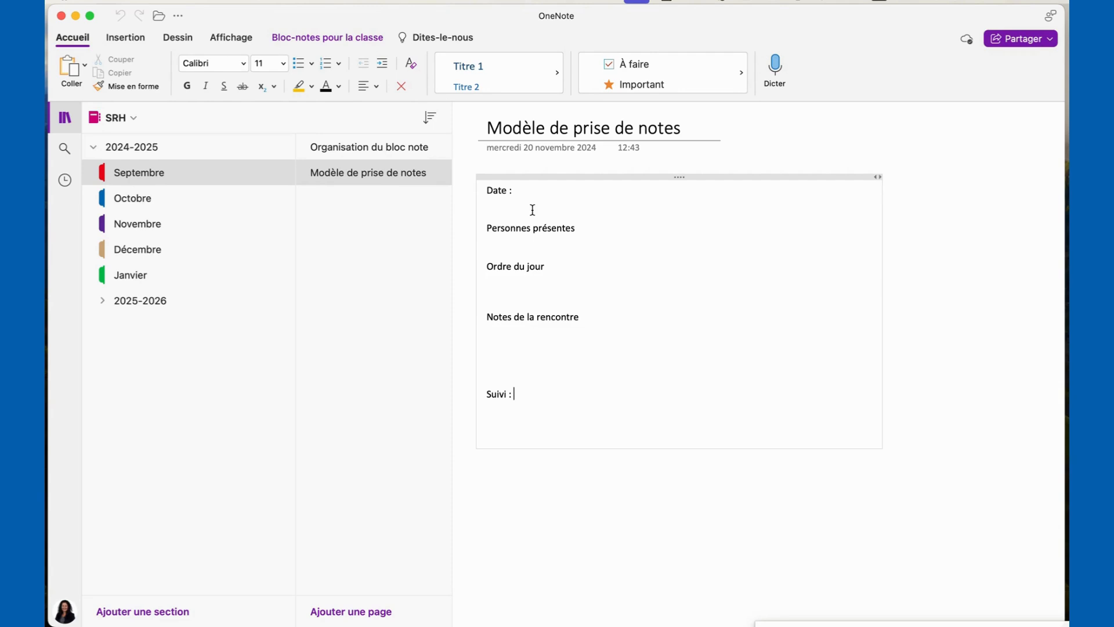
click(511, 299)
key(Return)
click(493, 242)
key(Return)
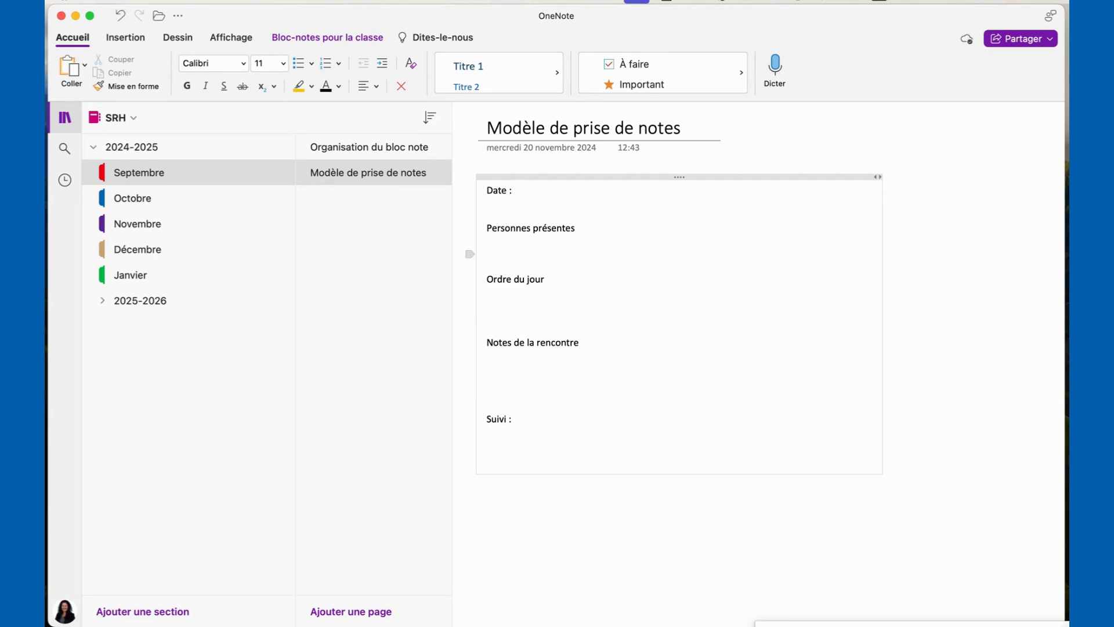
click(562, 288)
click(561, 280)
text(:)
Make the headings Date, Personnes présentes, Ordre du jour and Notes de la rencontre bold
drag(486, 189, 513, 190)
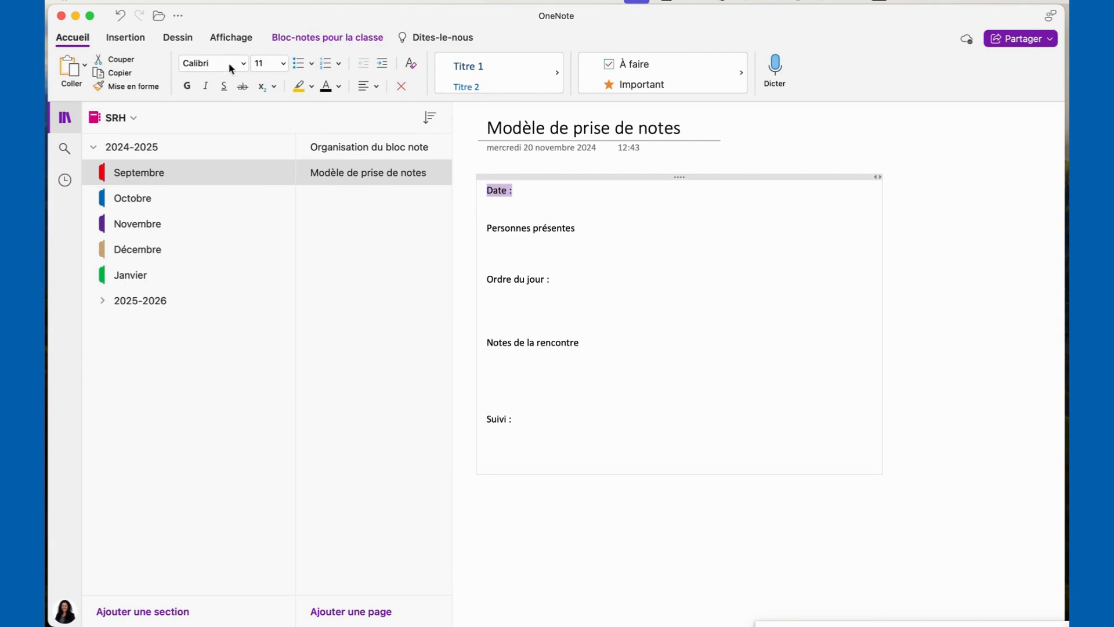
click(187, 86)
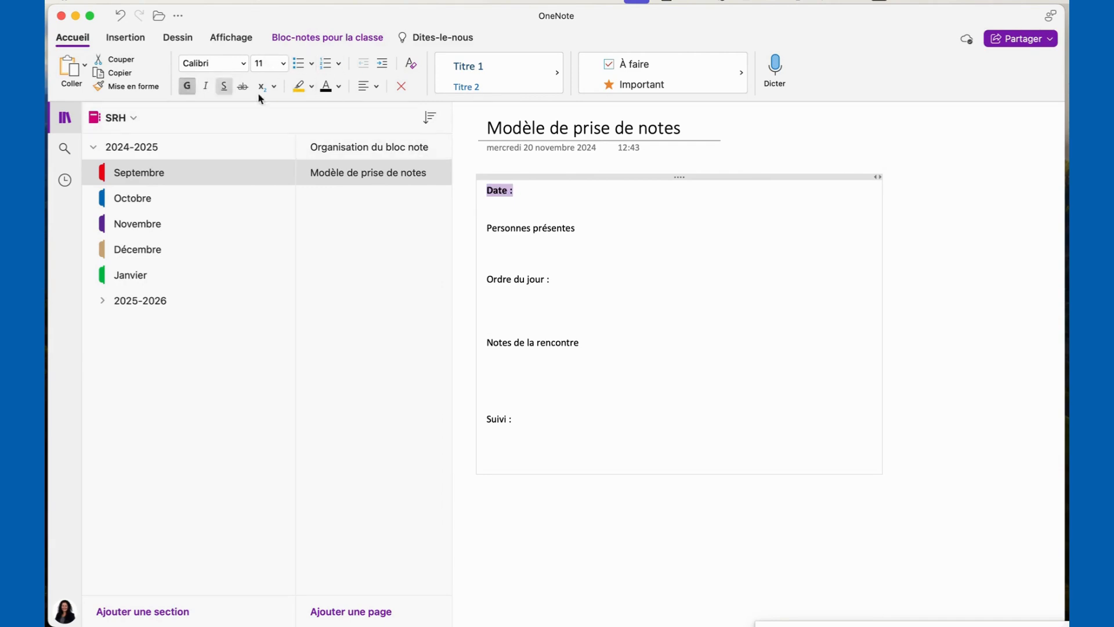
drag(580, 228, 487, 216)
key(super+b)
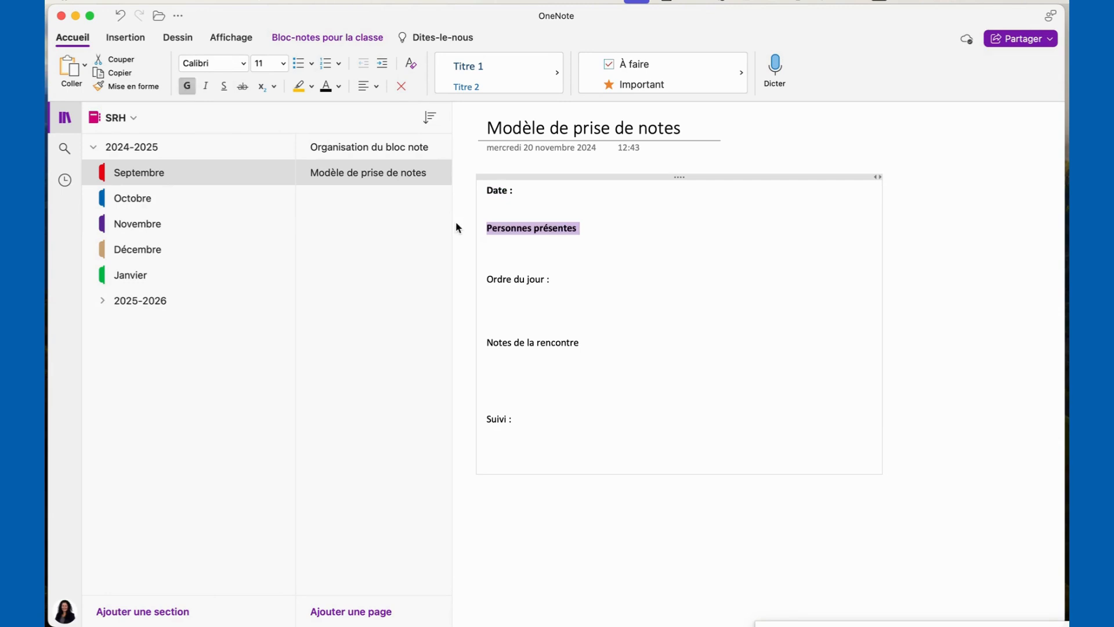
click(561, 251)
drag(554, 279, 485, 280)
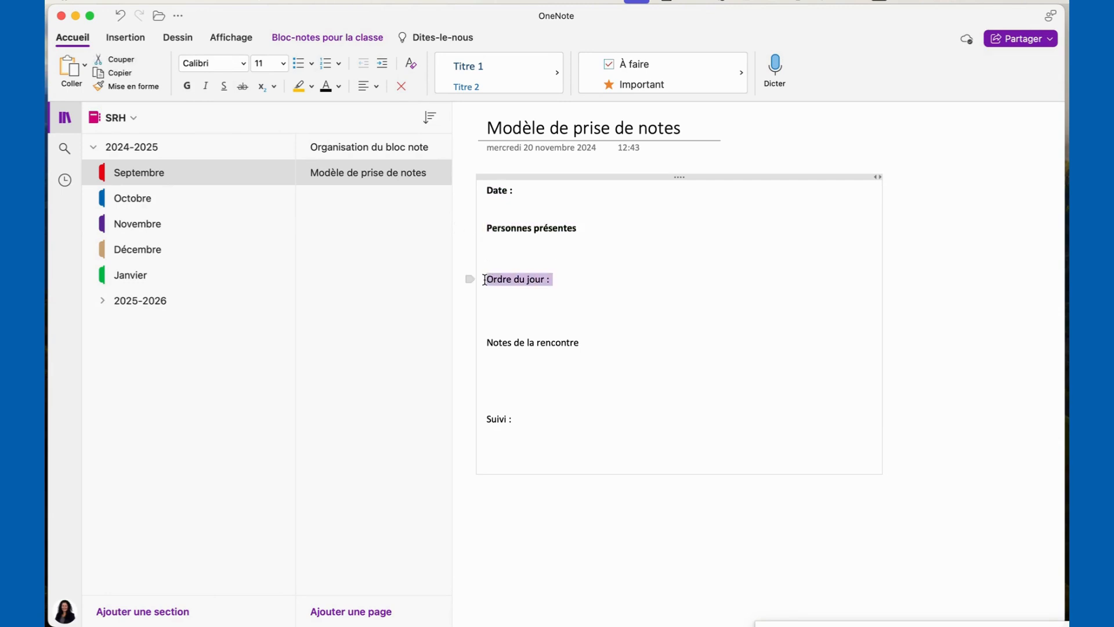
key(super+b)
click(578, 307)
drag(594, 346, 487, 345)
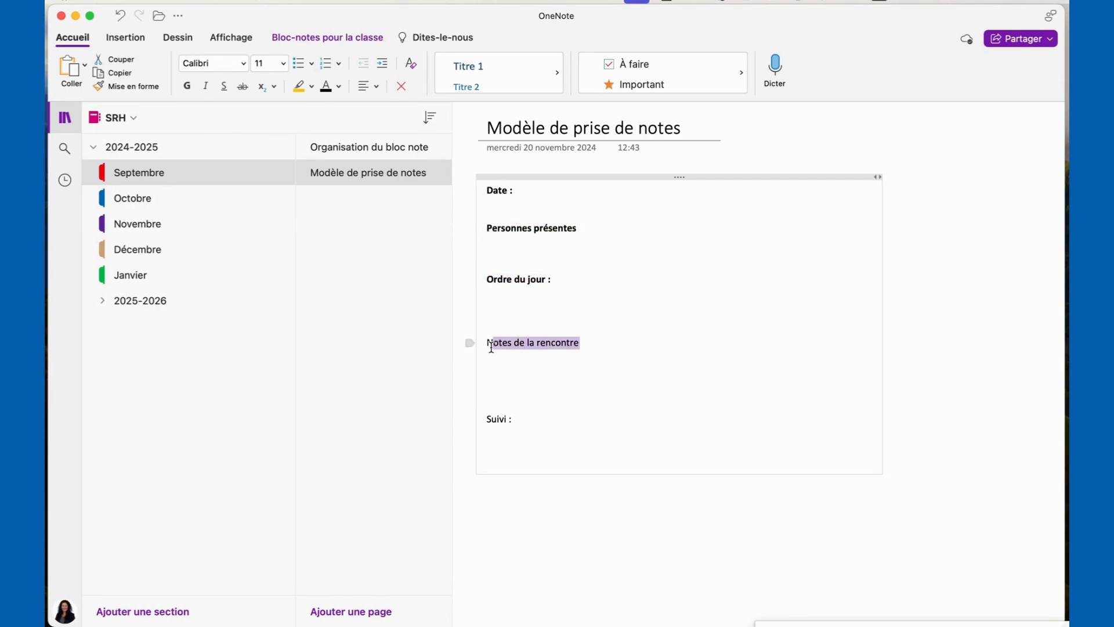
key(super+b)
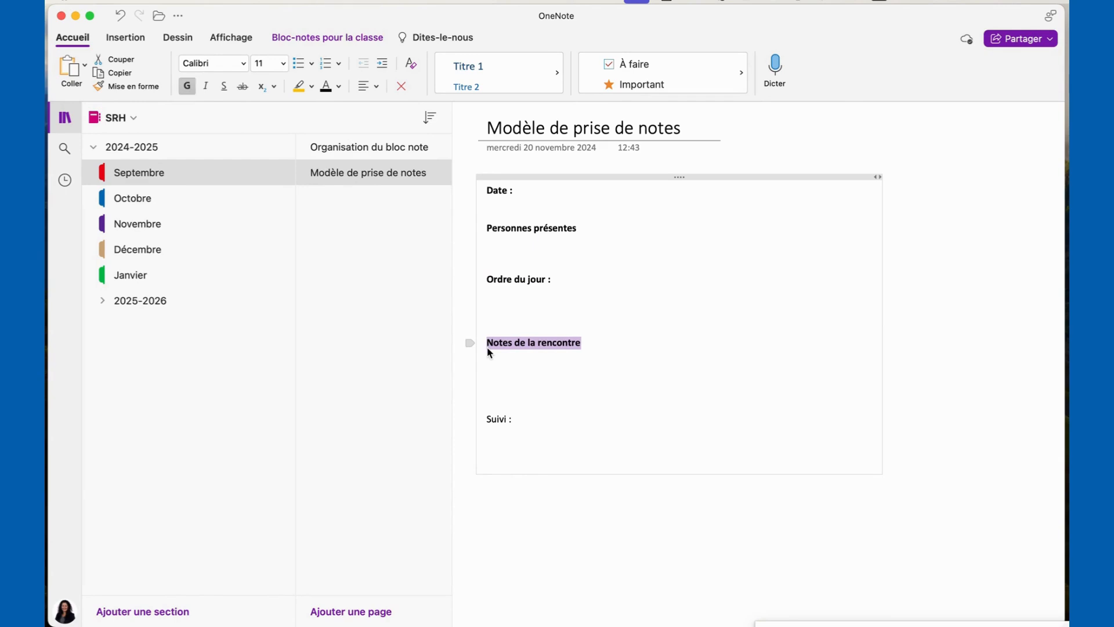
Look over the tools for inserting content into the page, including tables
click(135, 40)
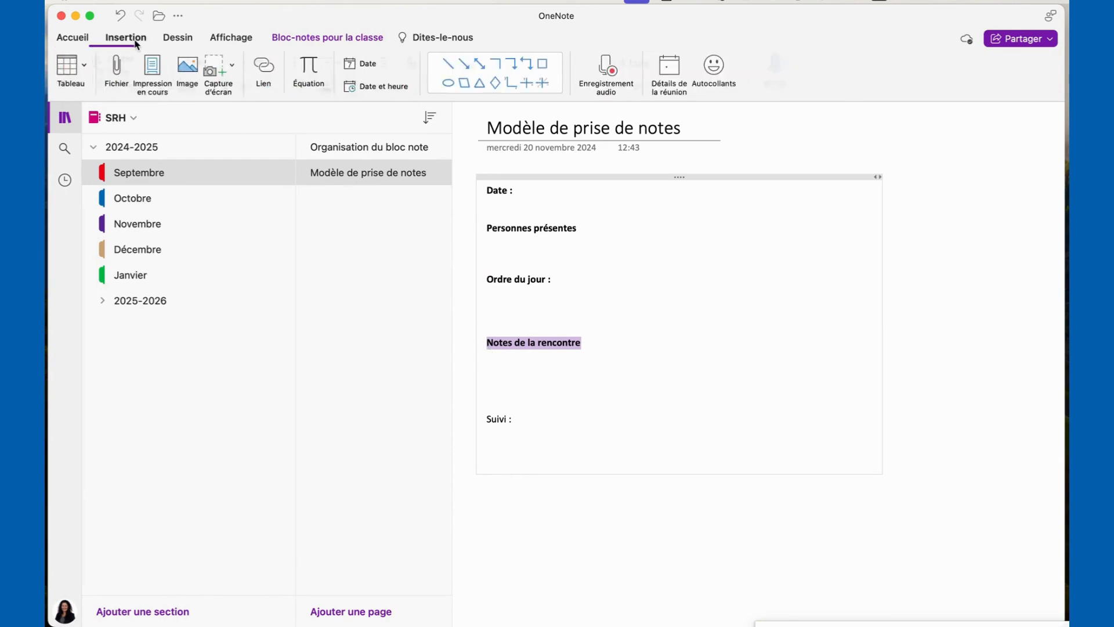
click(82, 65)
click(82, 64)
click(72, 37)
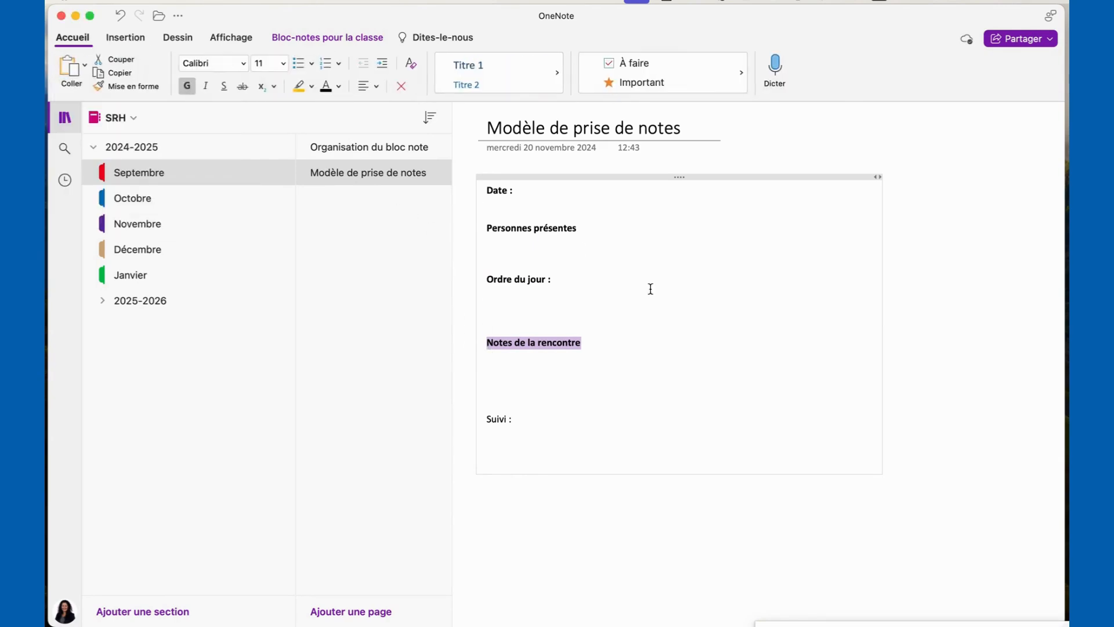
Make the Suivi heading bold
click(598, 393)
drag(557, 412, 522, 420)
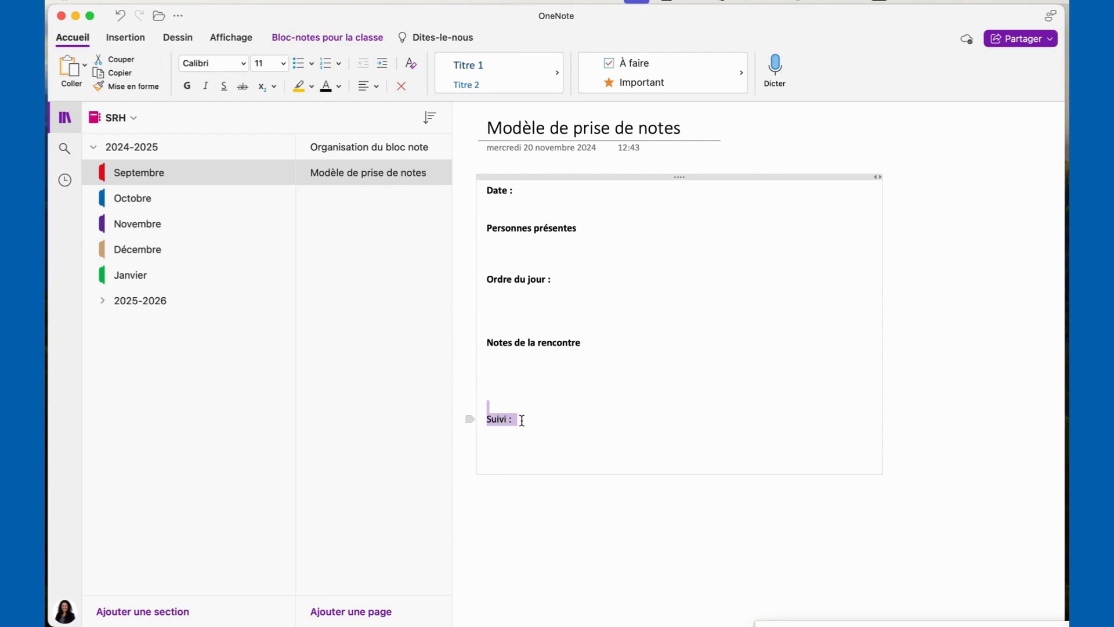
key(super+b)
click(534, 443)
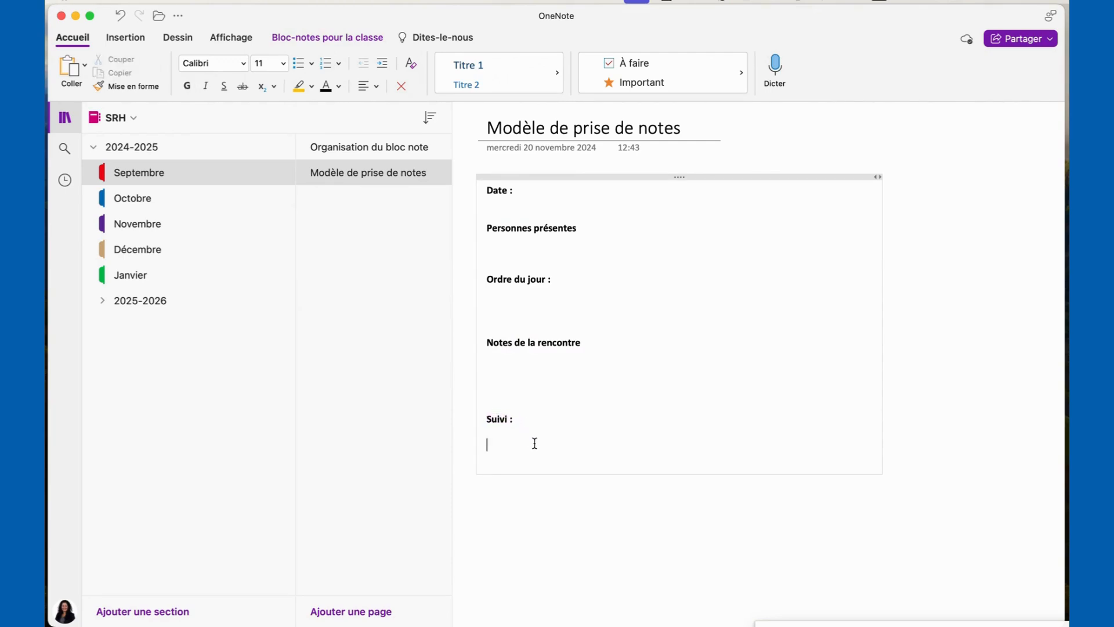
Set the Modèle de prise de notes page as the default template of the Septembre section
click(388, 173)
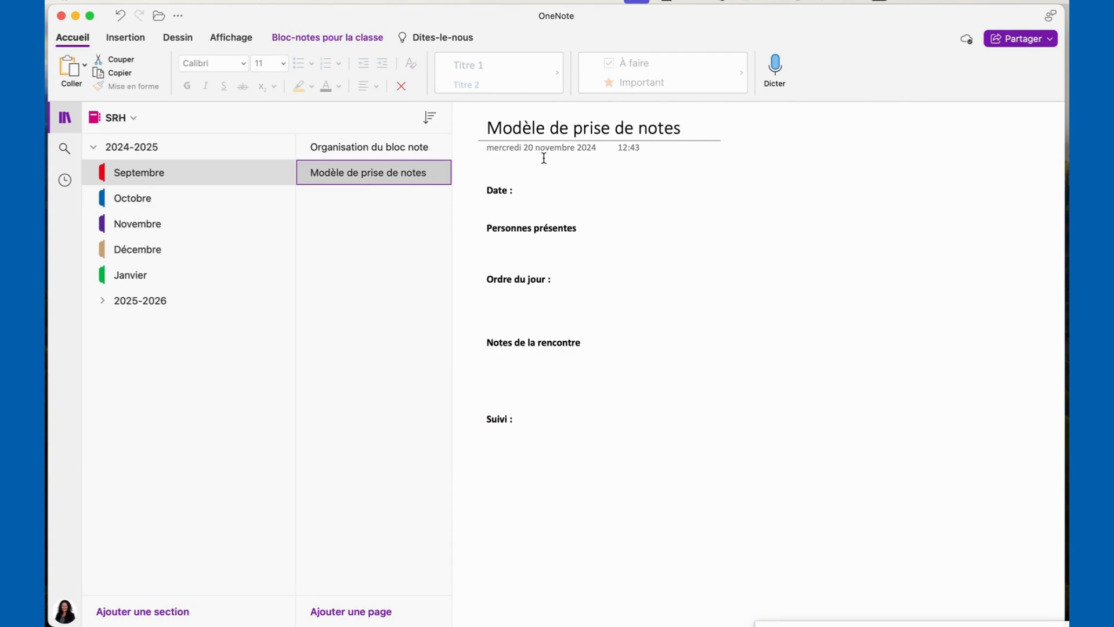
right_click(433, 181)
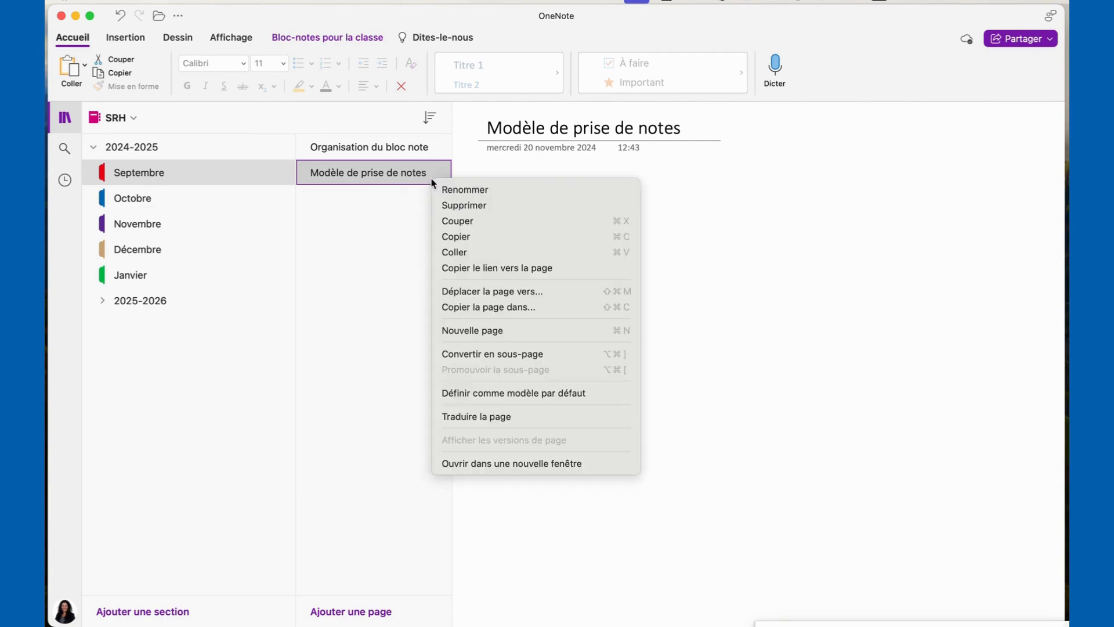
click(477, 393)
Replace the title of the Modèle de prise de notes page with "Rencontre du"
double_click(491, 130)
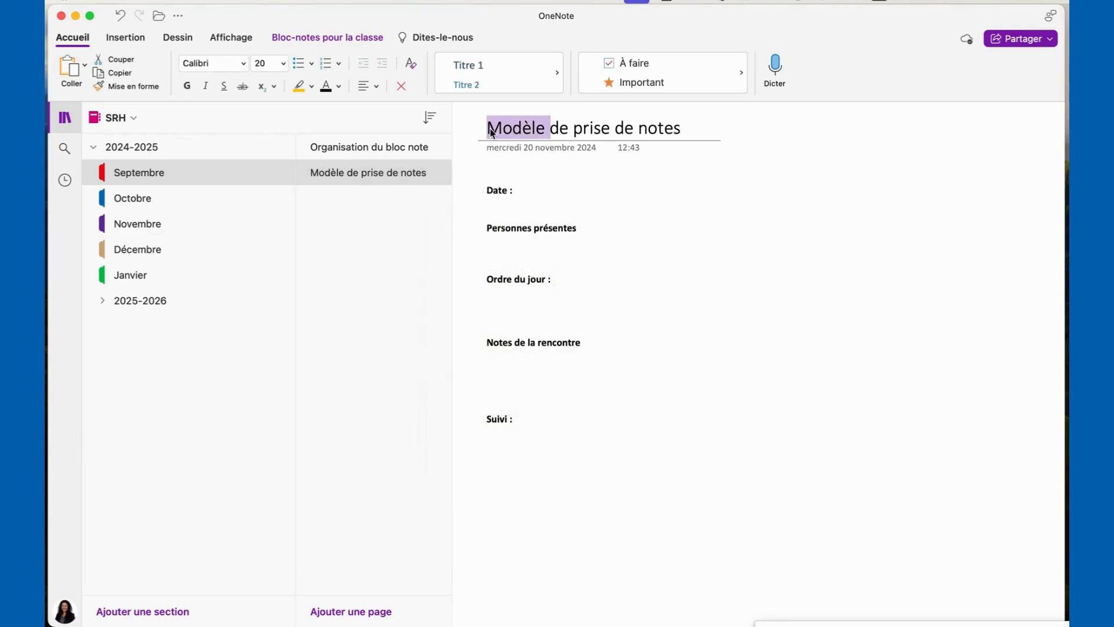
triple_click(491, 130)
text(Rencontre d)
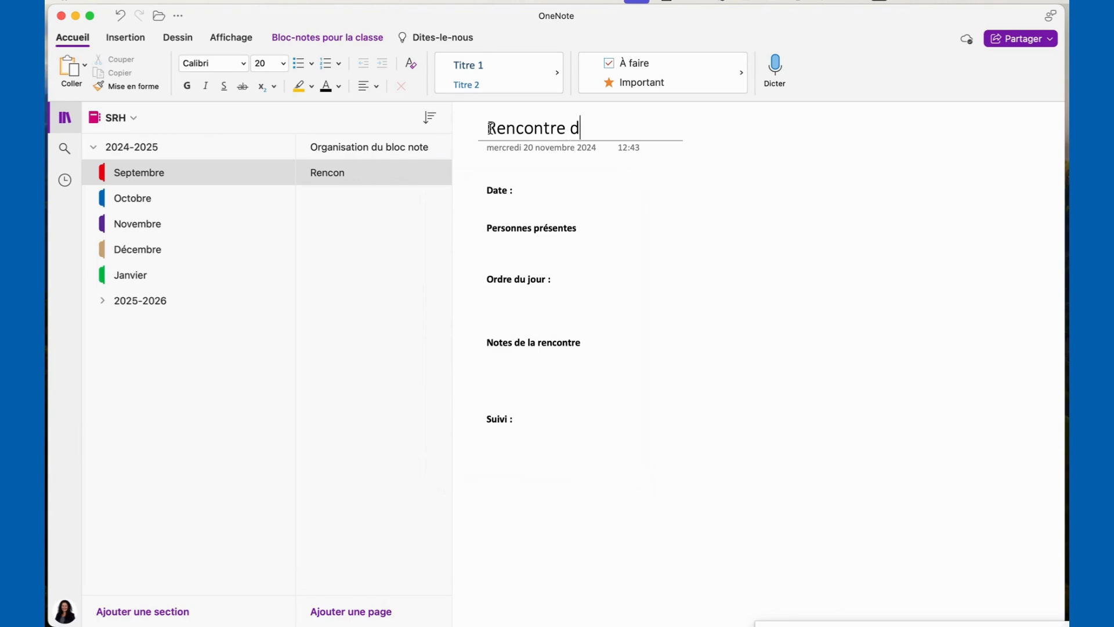
text(u)
Set the Rencontre du page as the Septembre section's default template, replacing the current one
right_click(396, 173)
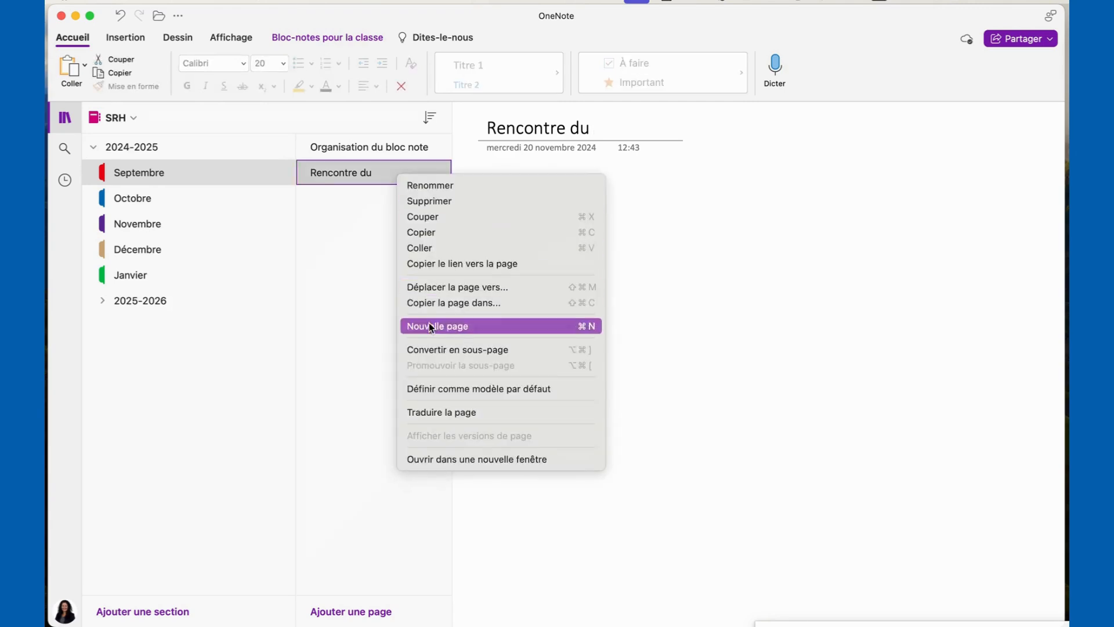
click(431, 386)
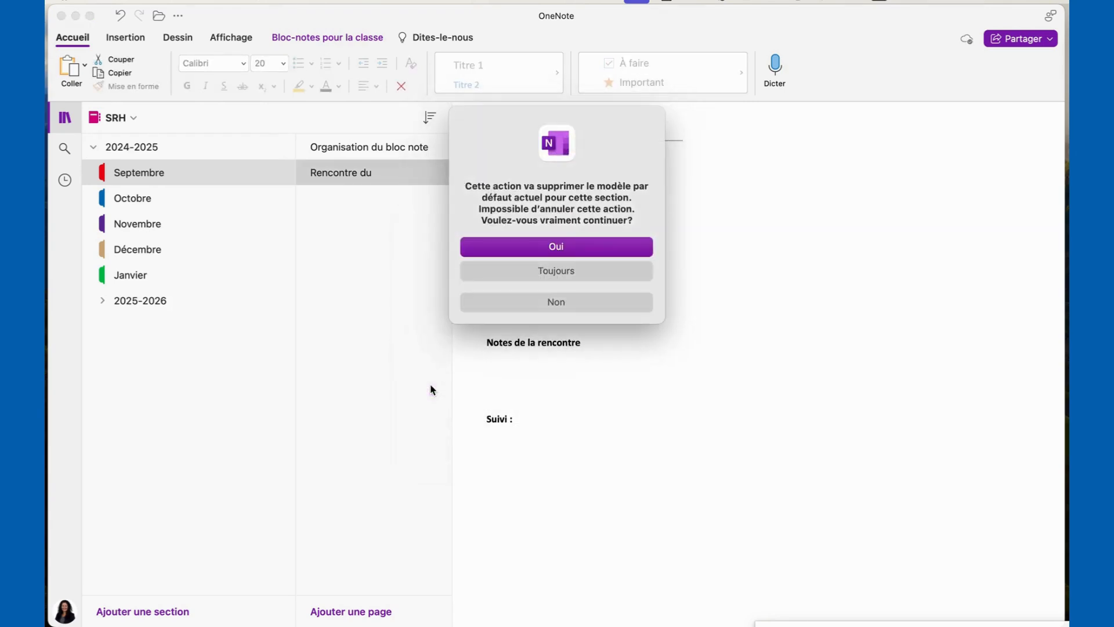
click(554, 246)
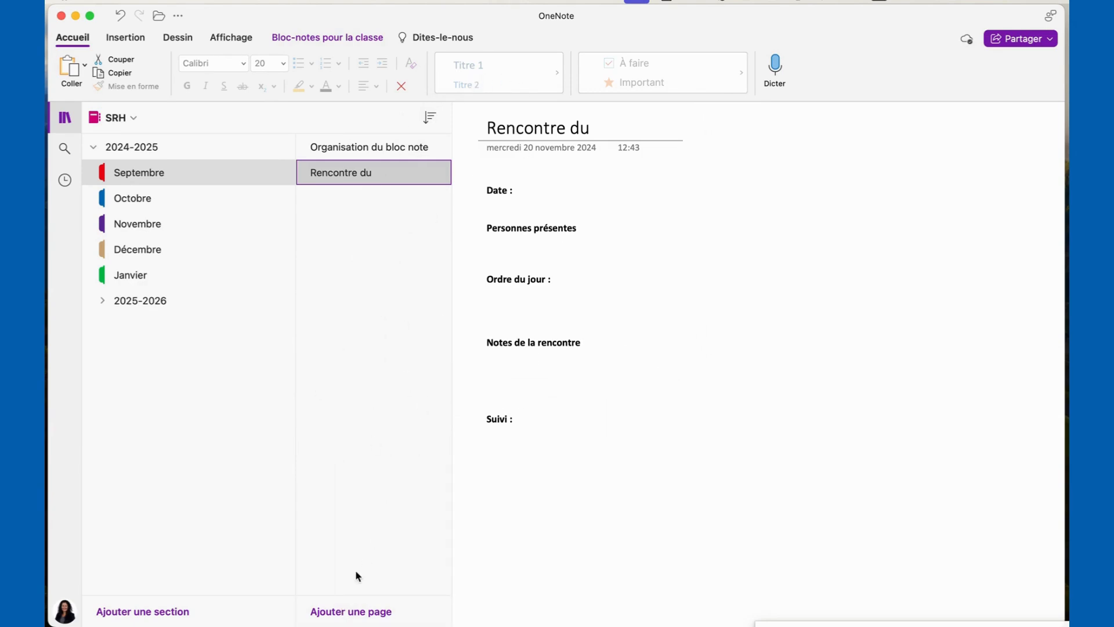
Add a page to the Septembre section from the default template and go through its areas to fill in
click(366, 615)
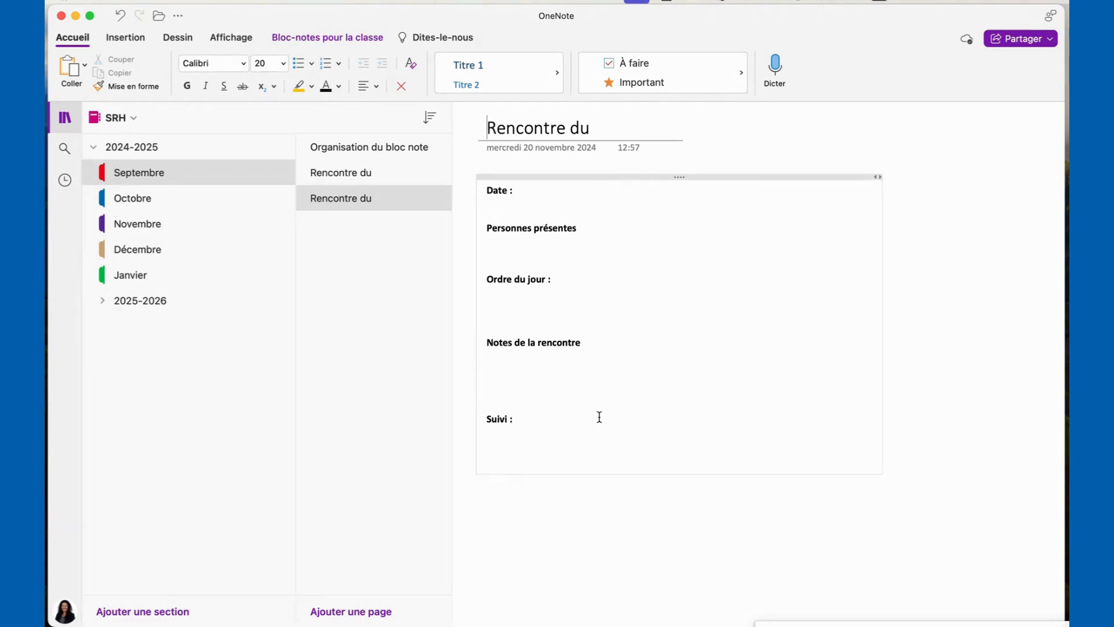
click(519, 295)
click(510, 254)
click(518, 362)
Browse the available note tags from À faire to Suivi and the heading styles for the area under Suivi
click(505, 440)
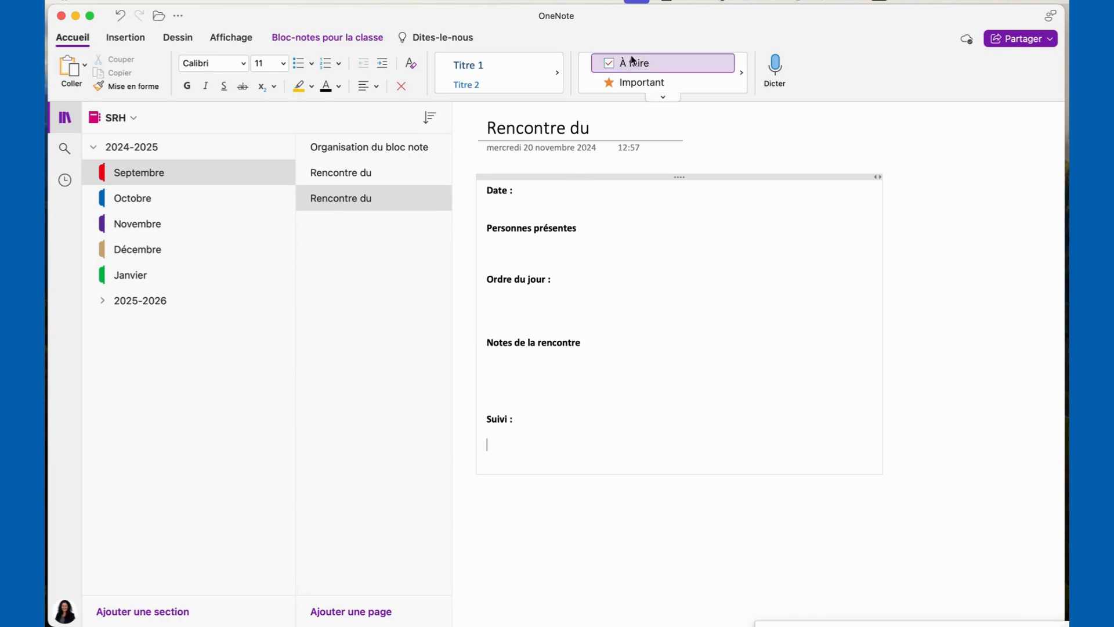
click(742, 73)
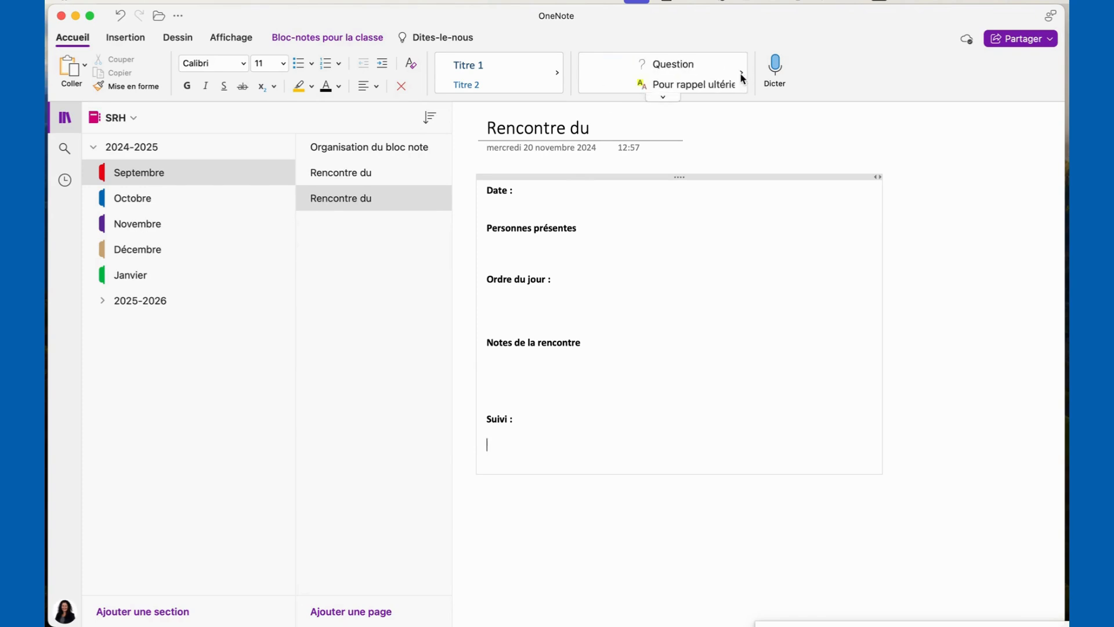
click(741, 73)
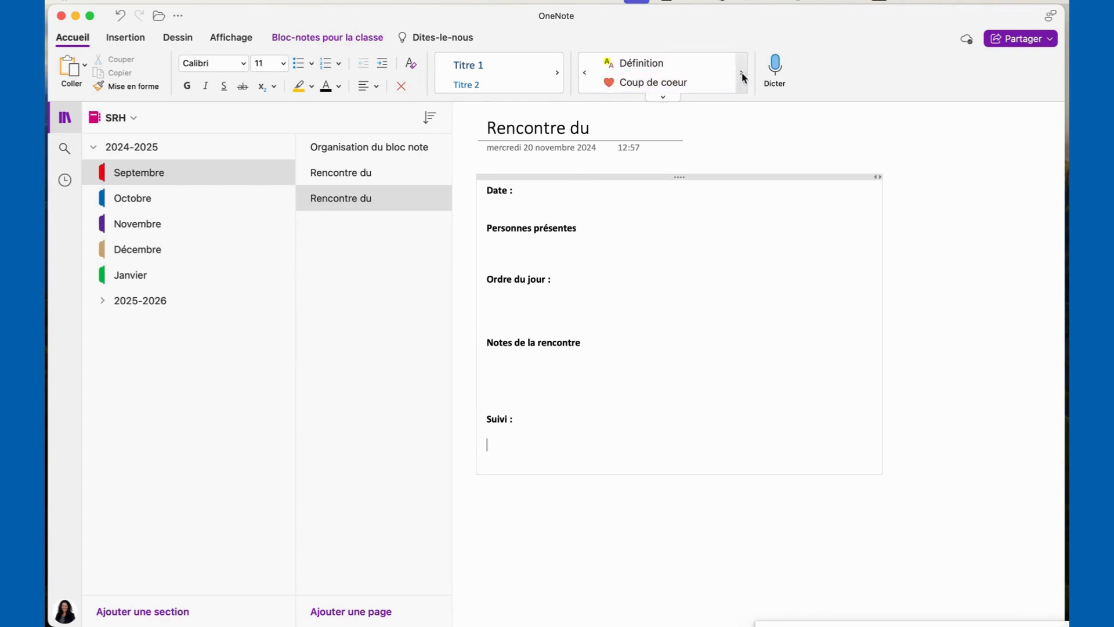
click(741, 72)
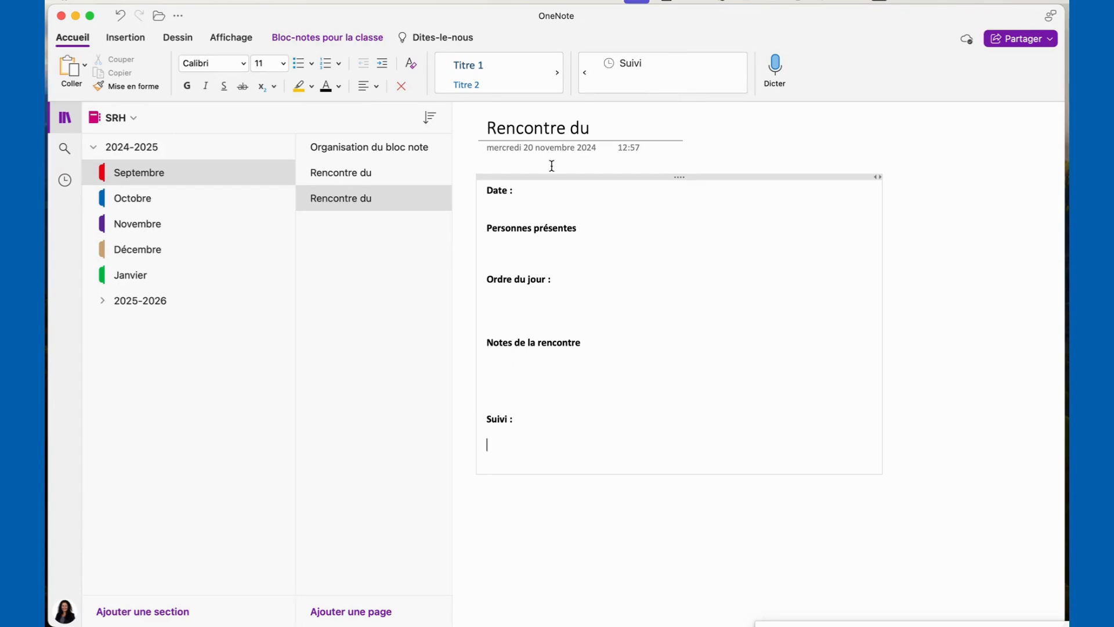
click(556, 73)
Delete the template text from Date to Suivi on the second Rencontre du page in the Septembre section
right_click(349, 200)
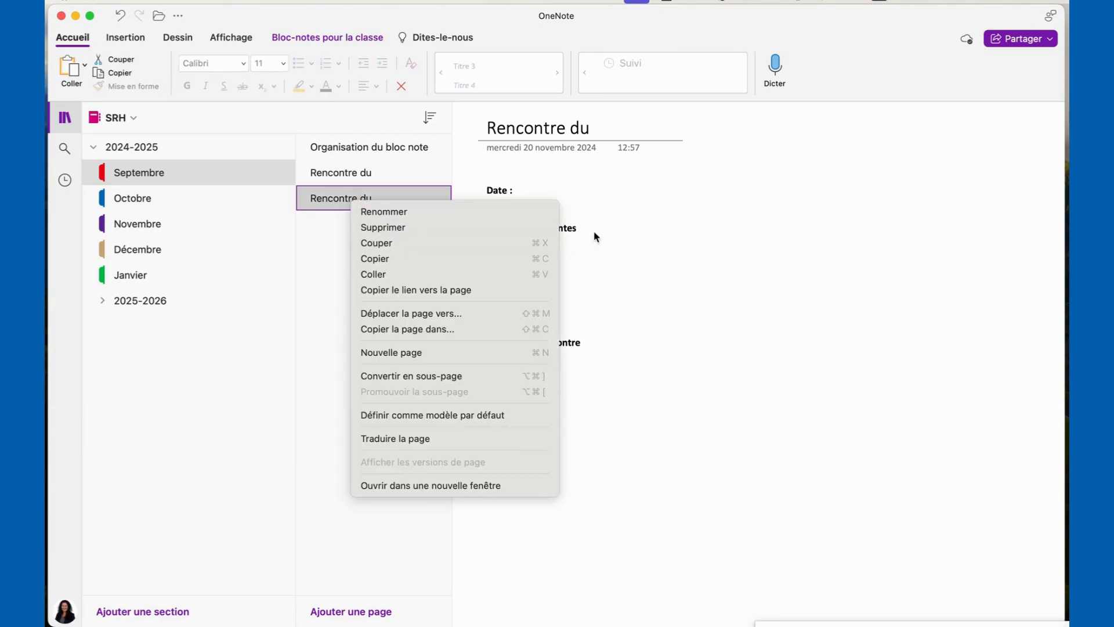
click(617, 255)
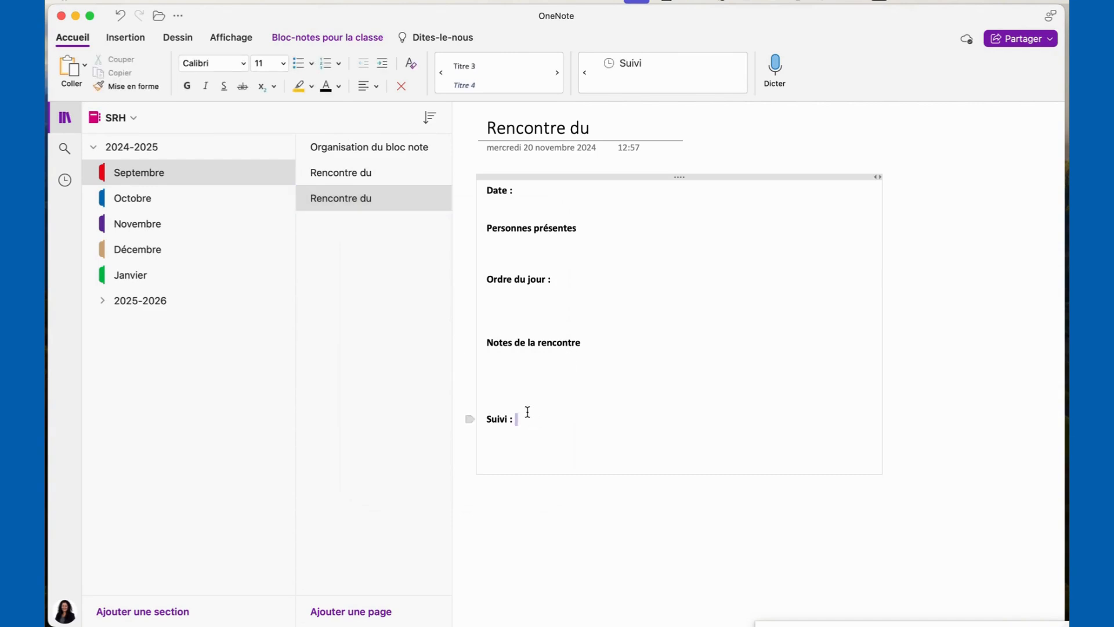
drag(525, 413, 489, 193)
key(BackSpace)
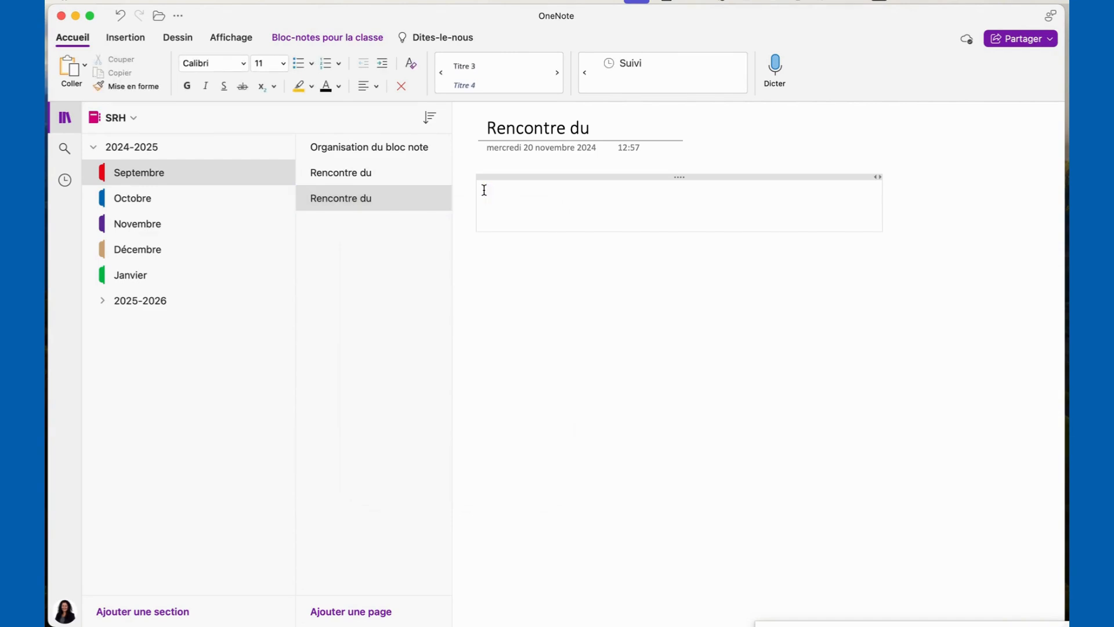
Try to set the emptied Rencontre du page as the Septembre section's default template, declining to replace the current one
click(358, 202)
right_click(358, 202)
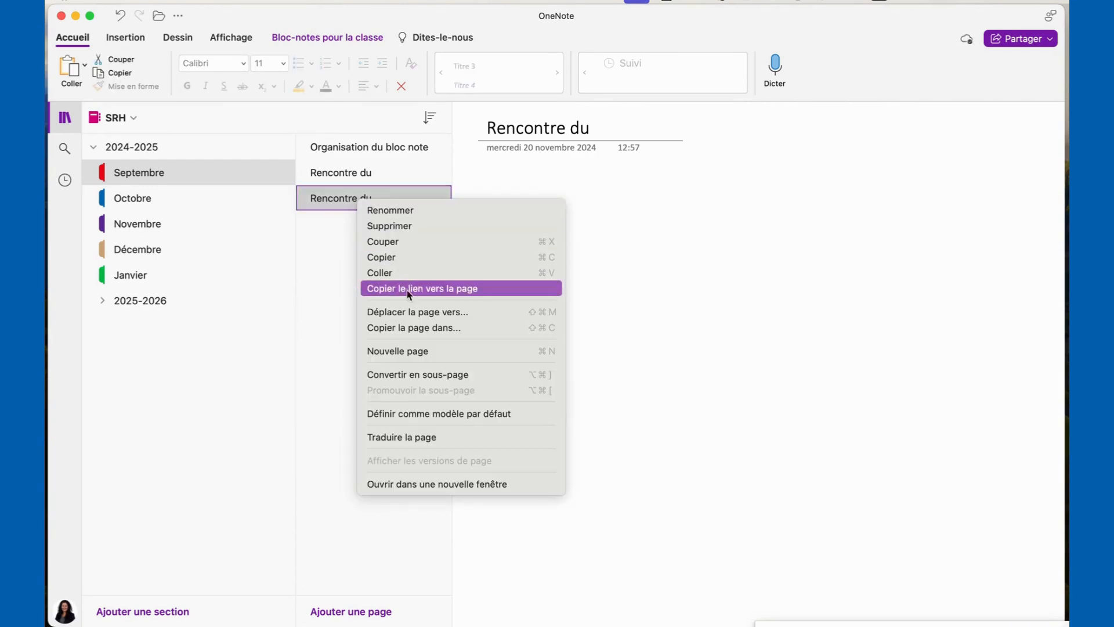
click(432, 413)
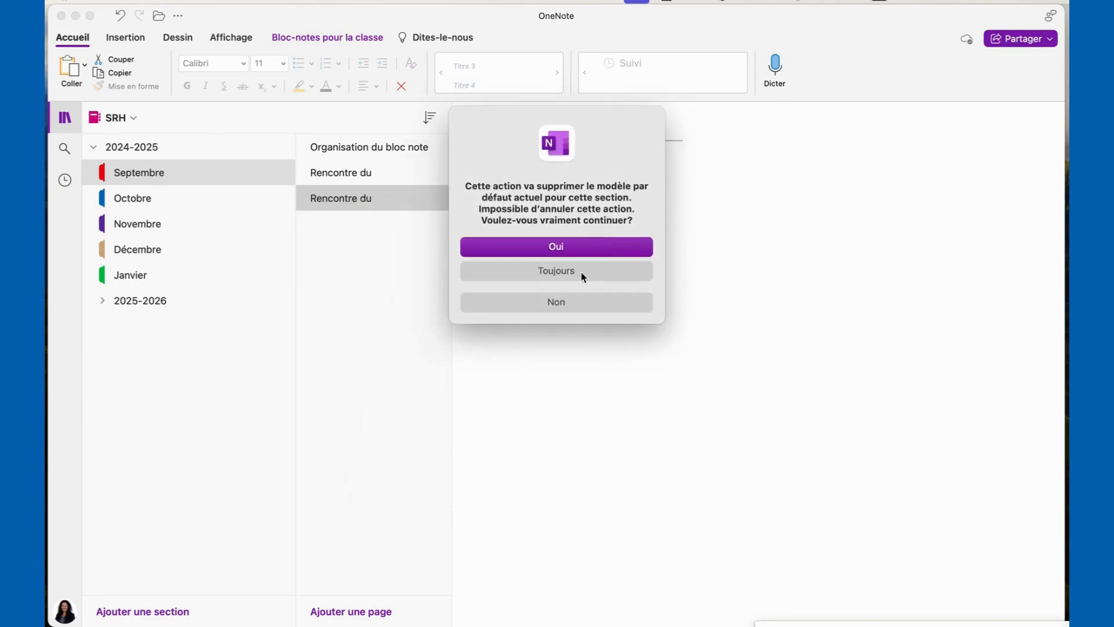
click(567, 305)
Compare the two Rencontre du pages in Septembre, and add a page to the Octobre section
click(405, 180)
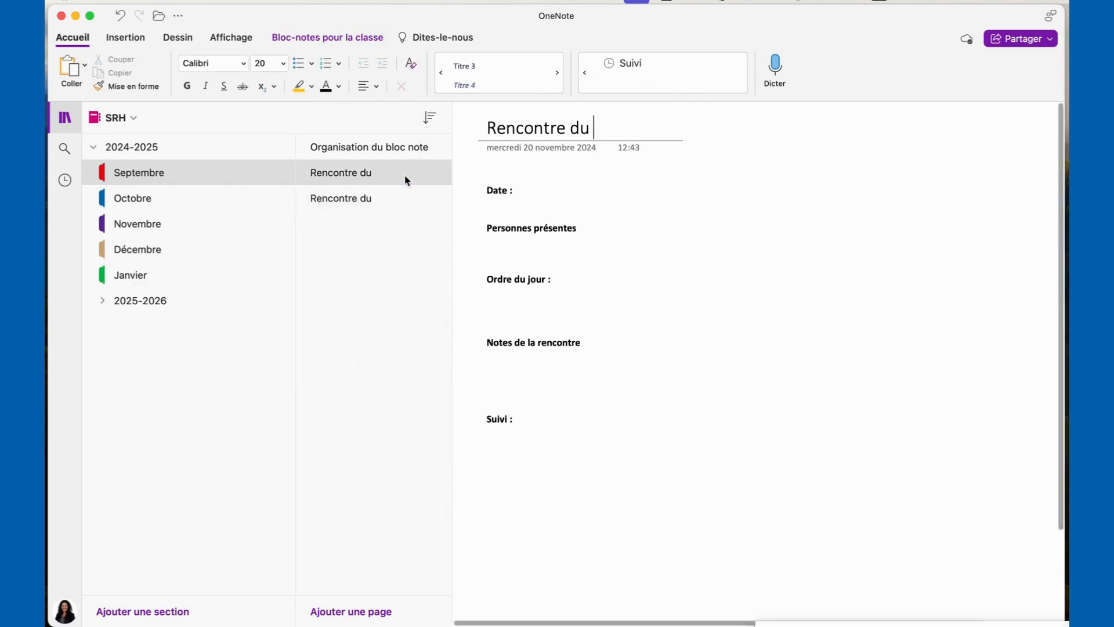
click(381, 198)
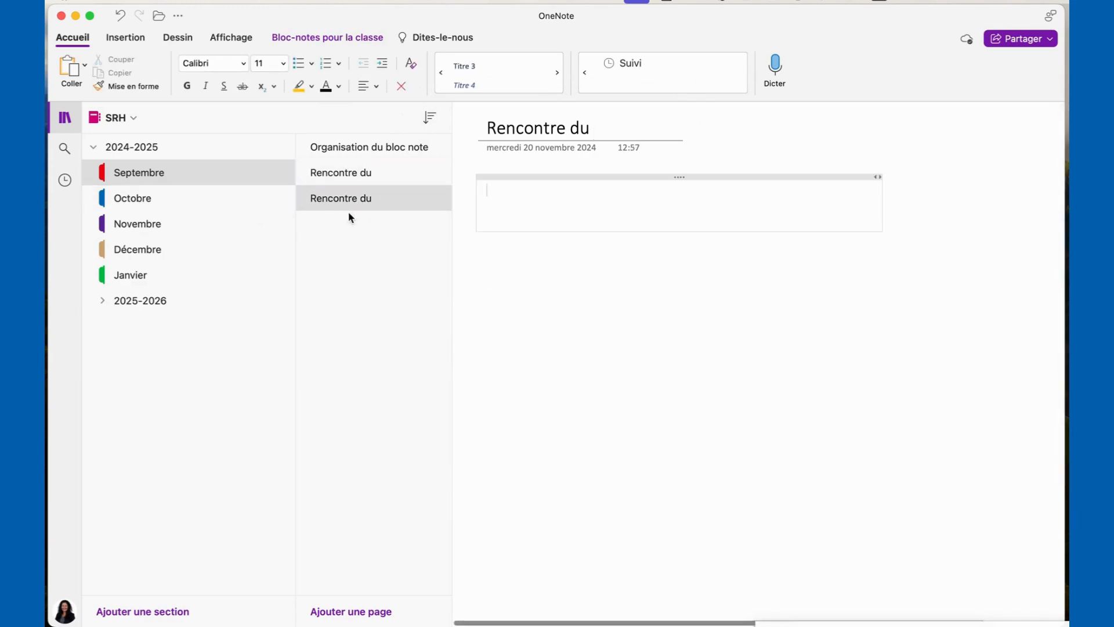
click(178, 198)
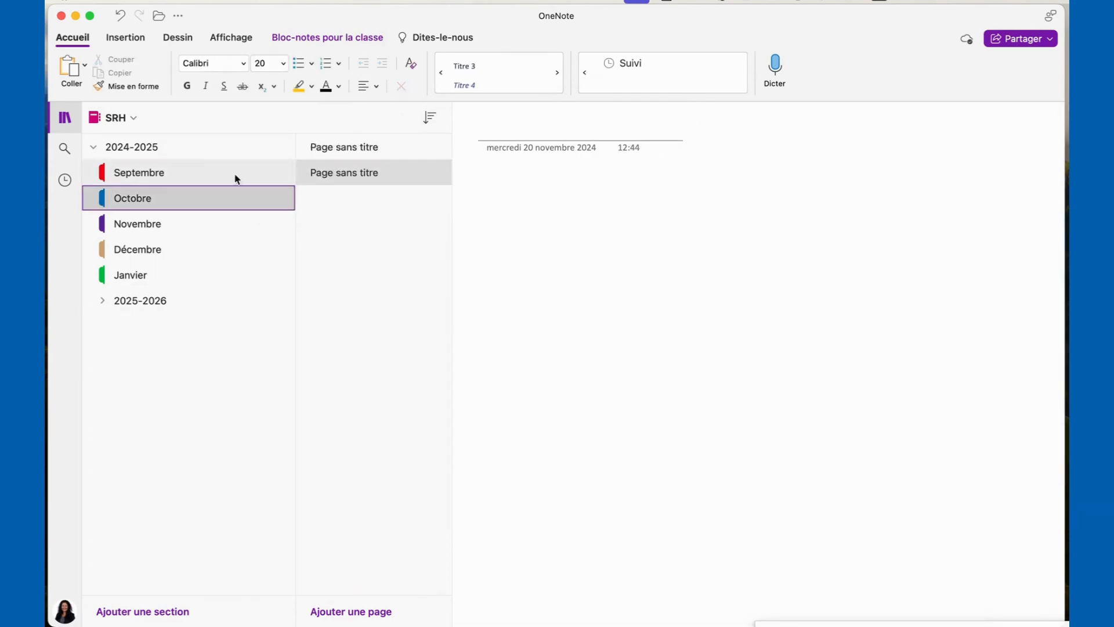
click(368, 613)
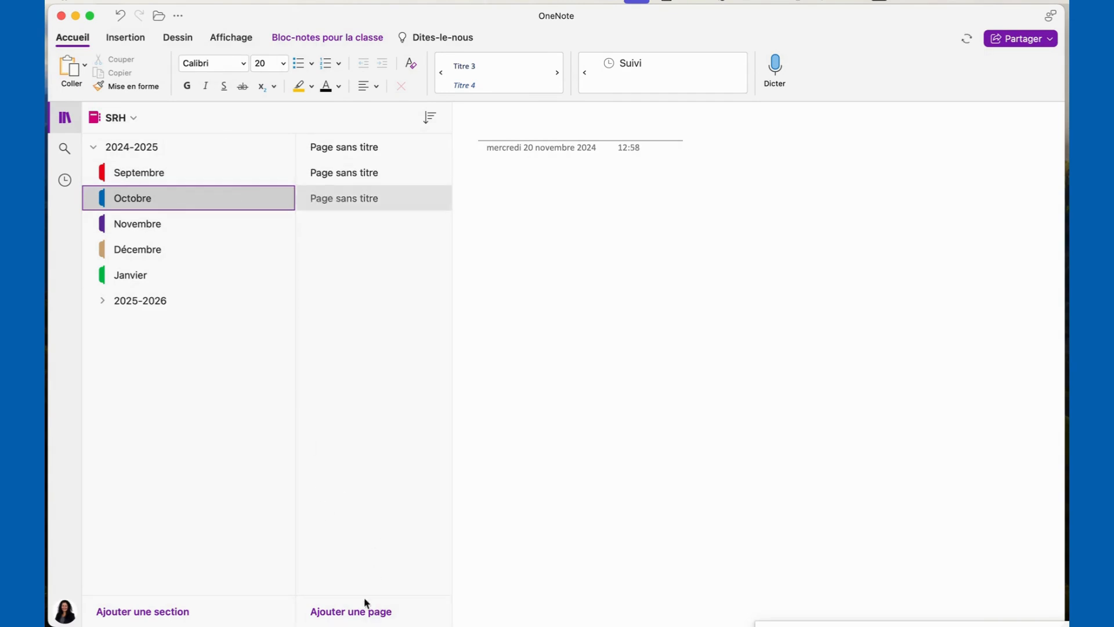
Convert the second Rencontre du page in the Septembre section into a subpage of the page above it
click(159, 174)
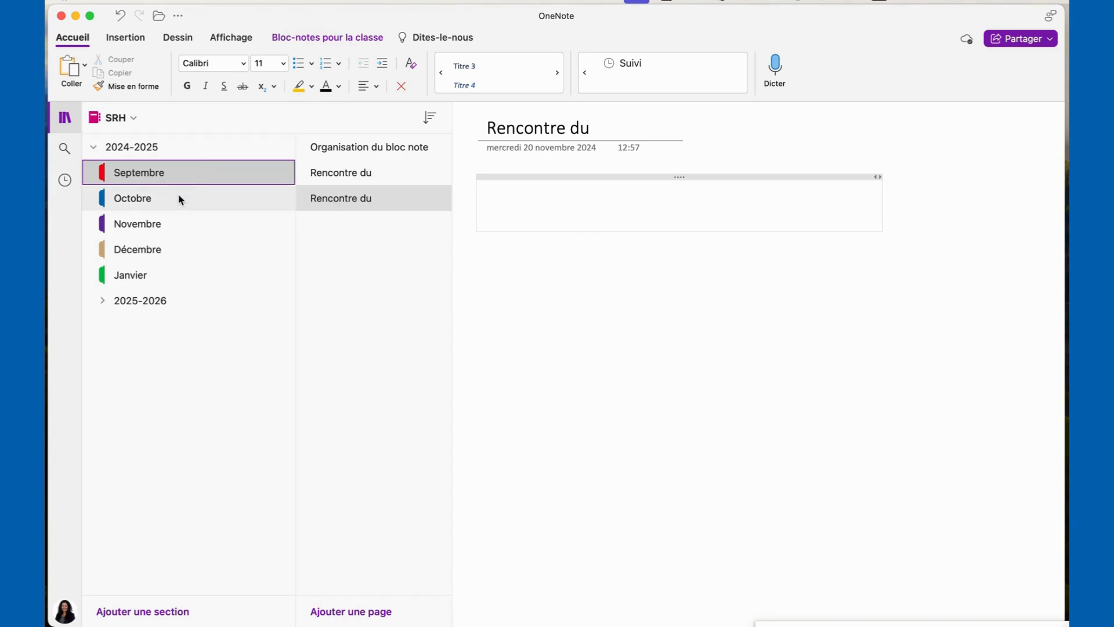
click(367, 198)
right_click(367, 198)
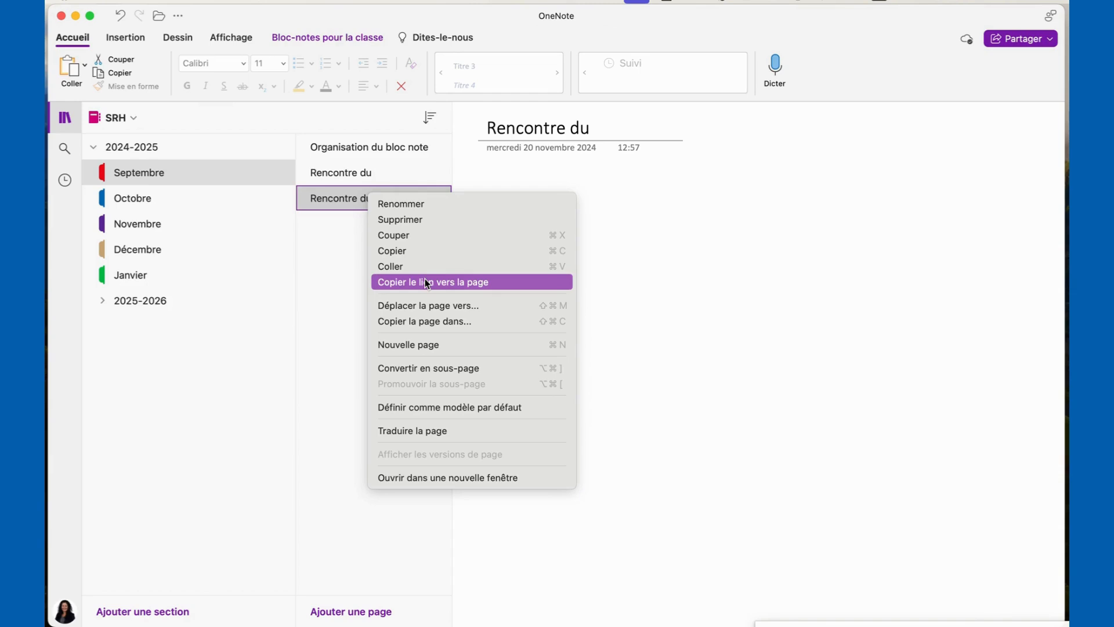
click(426, 368)
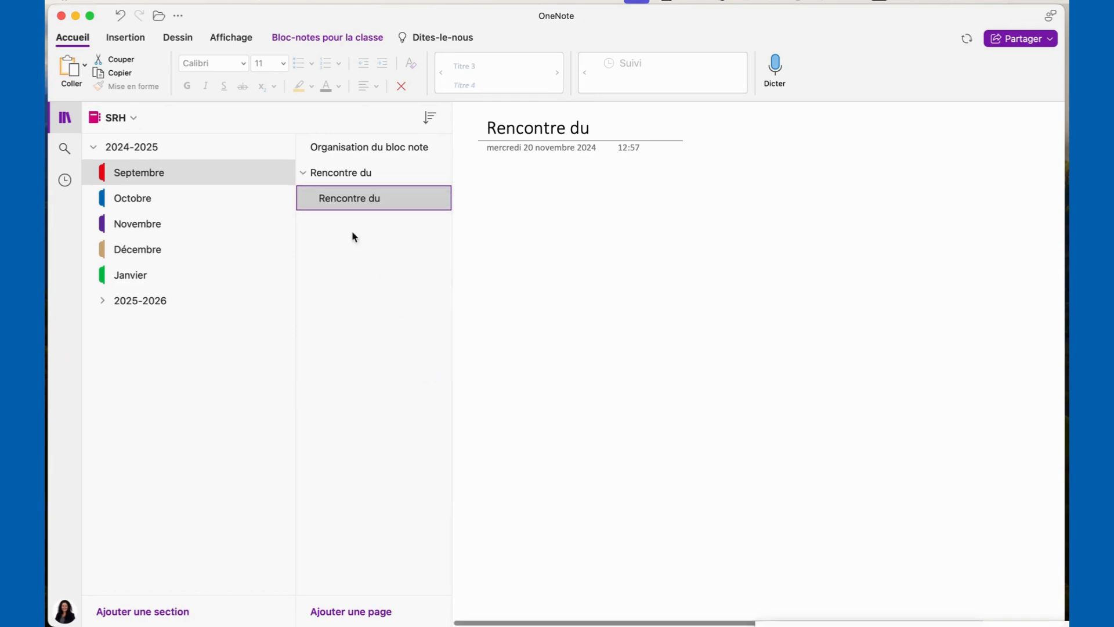
Rename the parent Rencontre du page in the Septembre section as "Rencontre comité ..."
click(371, 174)
right_click(374, 175)
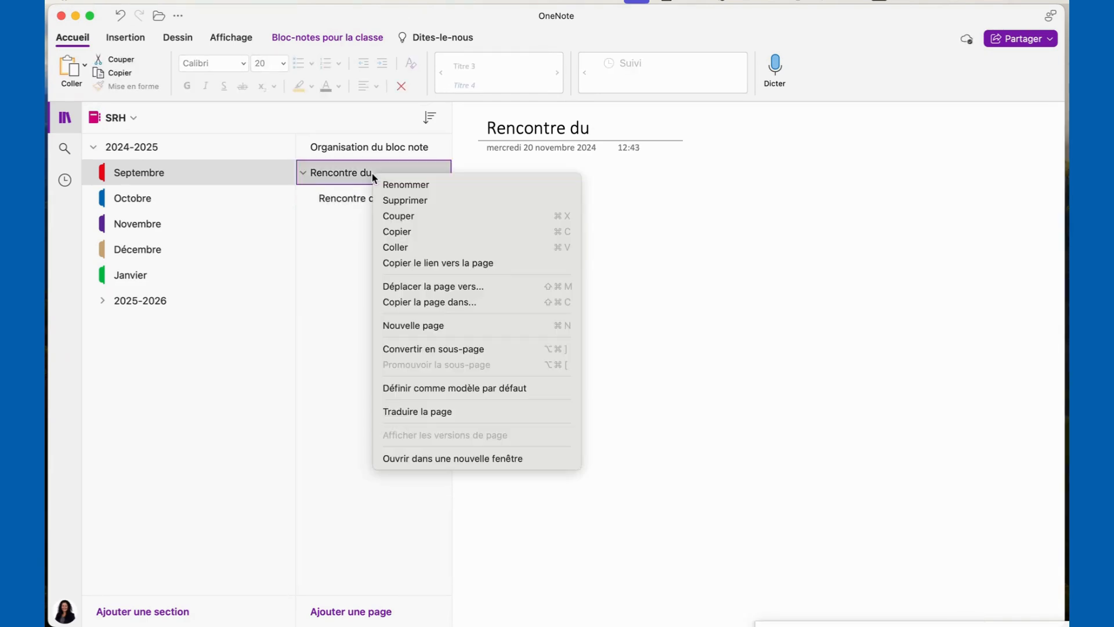
click(398, 184)
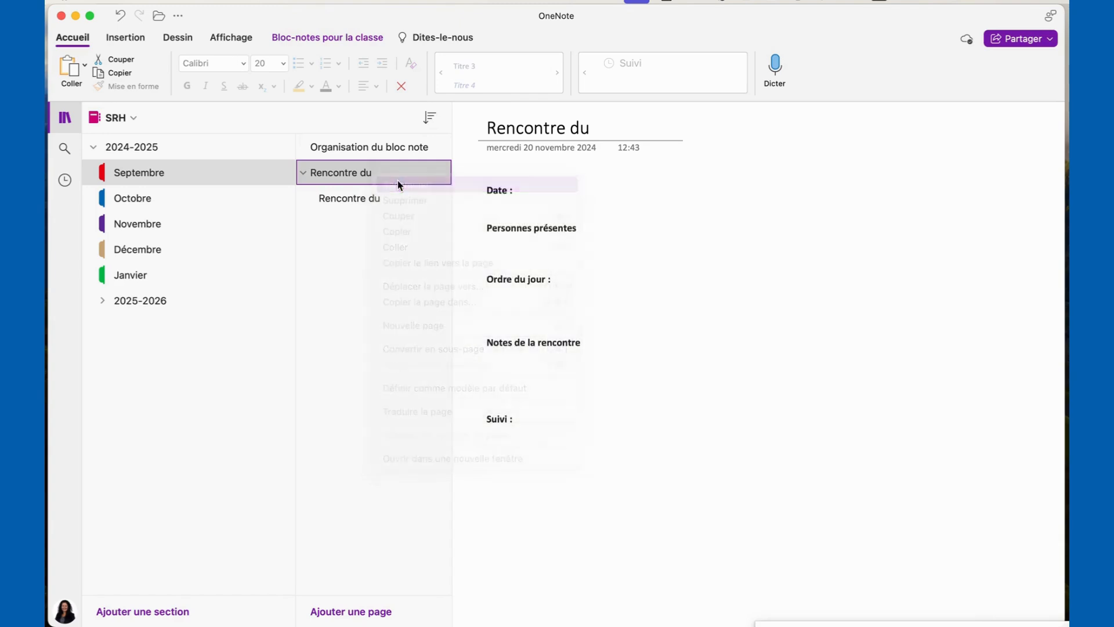
click(619, 131)
drag(619, 131, 571, 130)
text(comité)
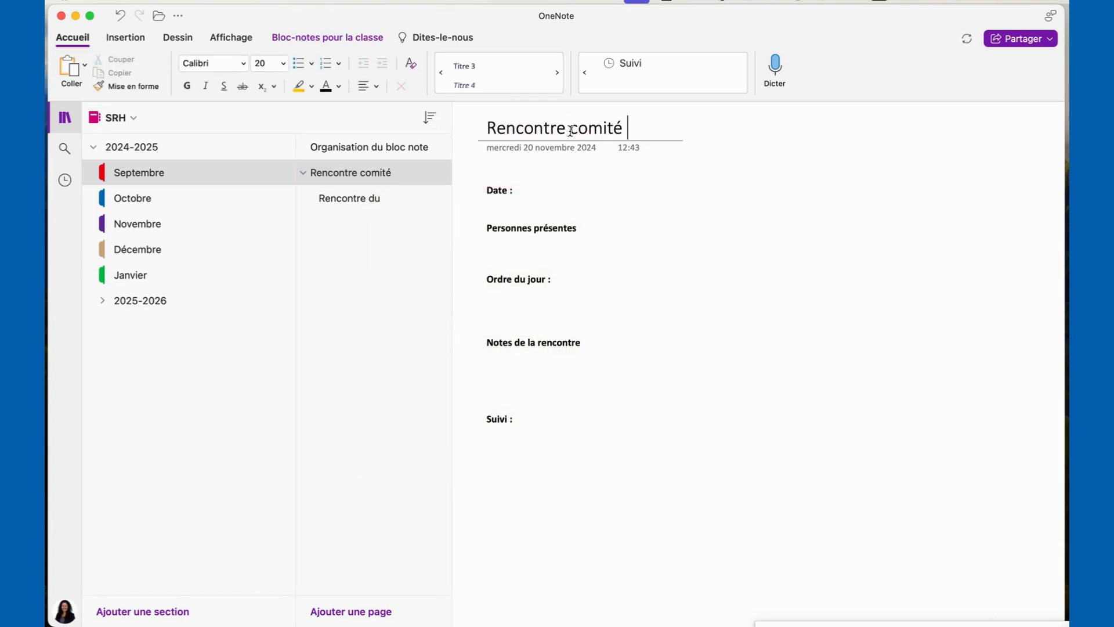
click(571, 130)
text(x)
key(BackSpace)
click(646, 128)
text(...)
View the Rencontre du subpage, and collapse and expand the subpages under Rencontre comité ...
click(362, 201)
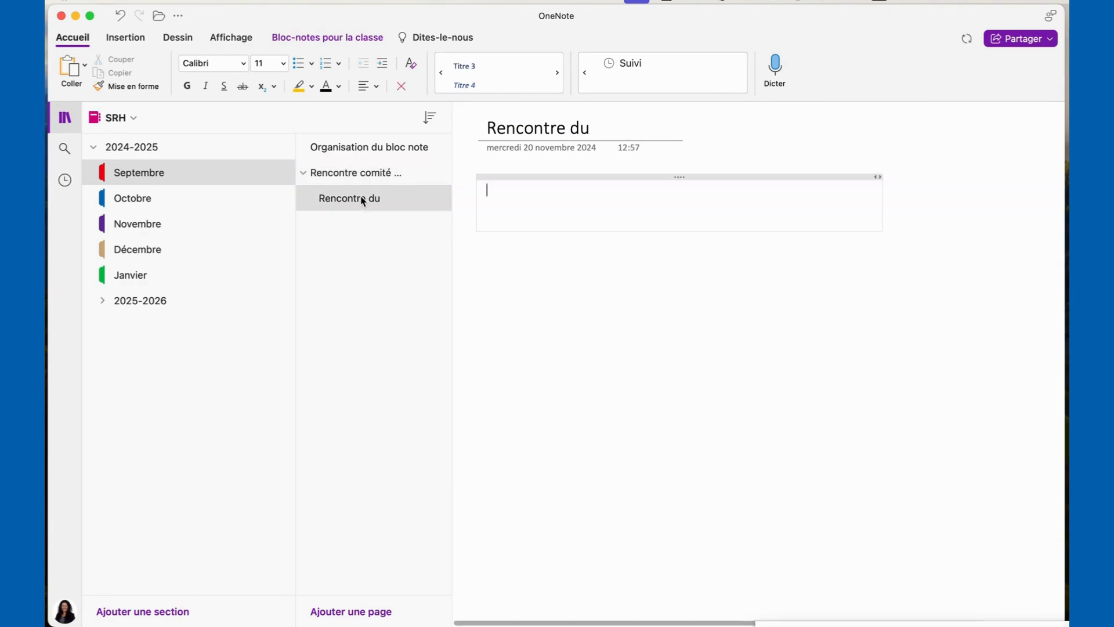
click(304, 174)
click(304, 174)
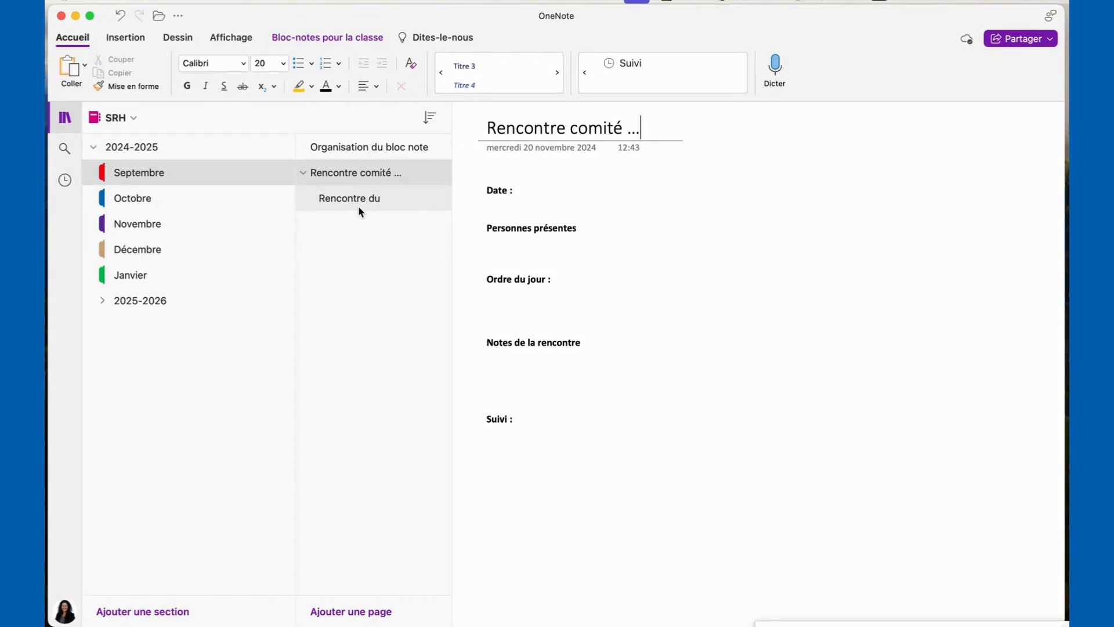
click(302, 172)
click(302, 171)
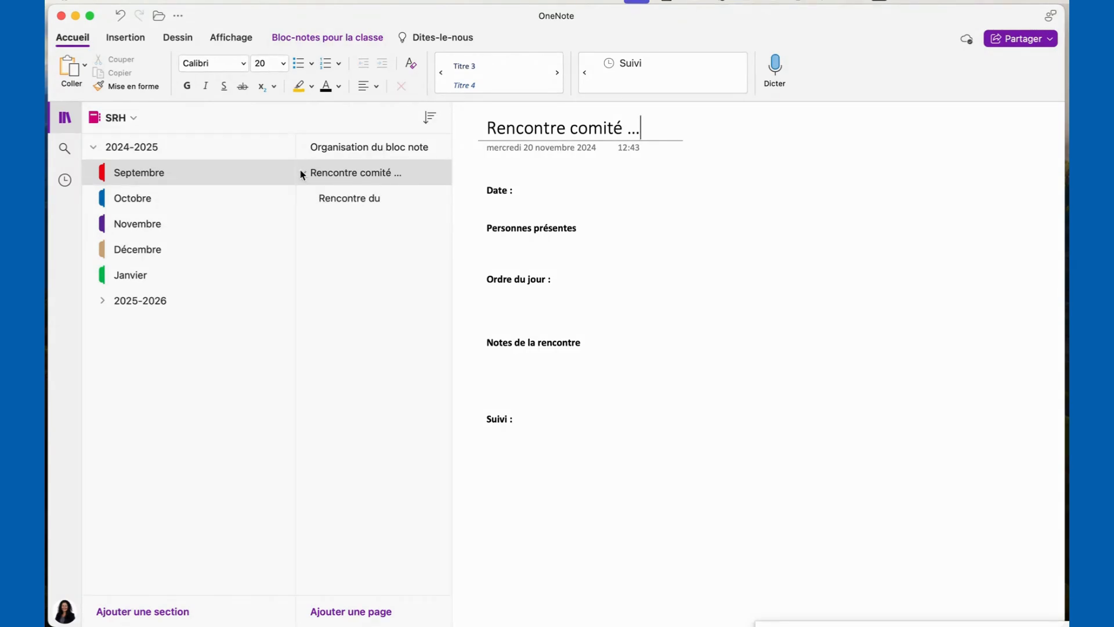